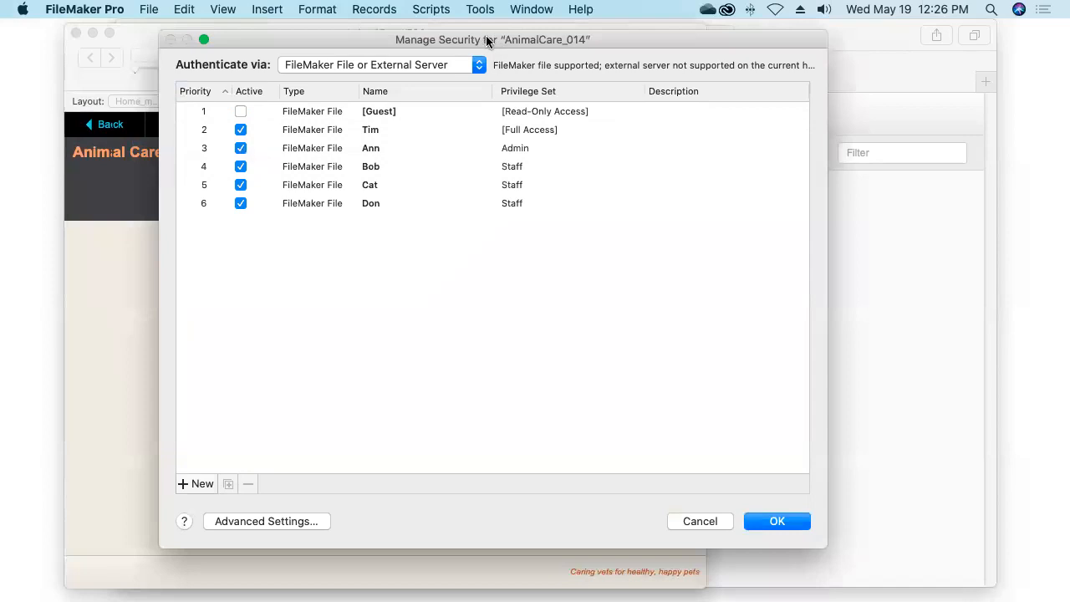
# Compare the privilege sets assigned to each account in Manage Security
pyautogui.click(333, 143)
pyautogui.click(360, 203)
pyautogui.click(370, 232)
pyautogui.click(363, 209)
pyautogui.click(390, 148)
pyautogui.click(382, 171)
pyautogui.click(379, 186)
pyautogui.click(375, 206)
pyautogui.click(474, 171)
# Compare the Admin and Staff accounts' privilege sets, then clear the selection
pyautogui.click(527, 149)
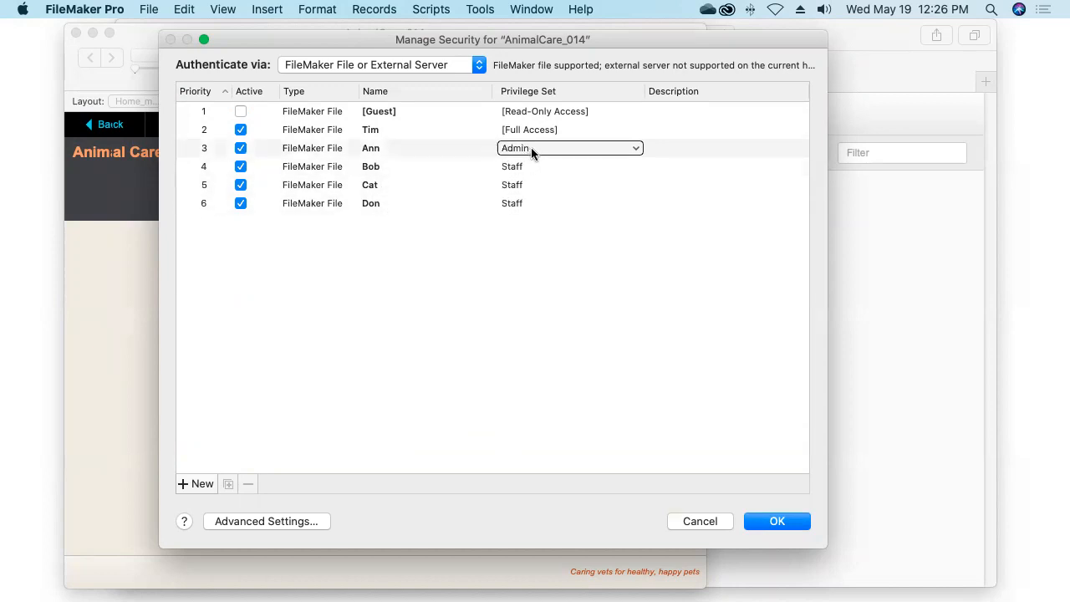
pyautogui.click(533, 203)
pyautogui.click(535, 166)
pyautogui.click(545, 148)
pyautogui.click(539, 165)
pyautogui.click(536, 185)
pyautogui.click(534, 167)
pyautogui.click(521, 239)
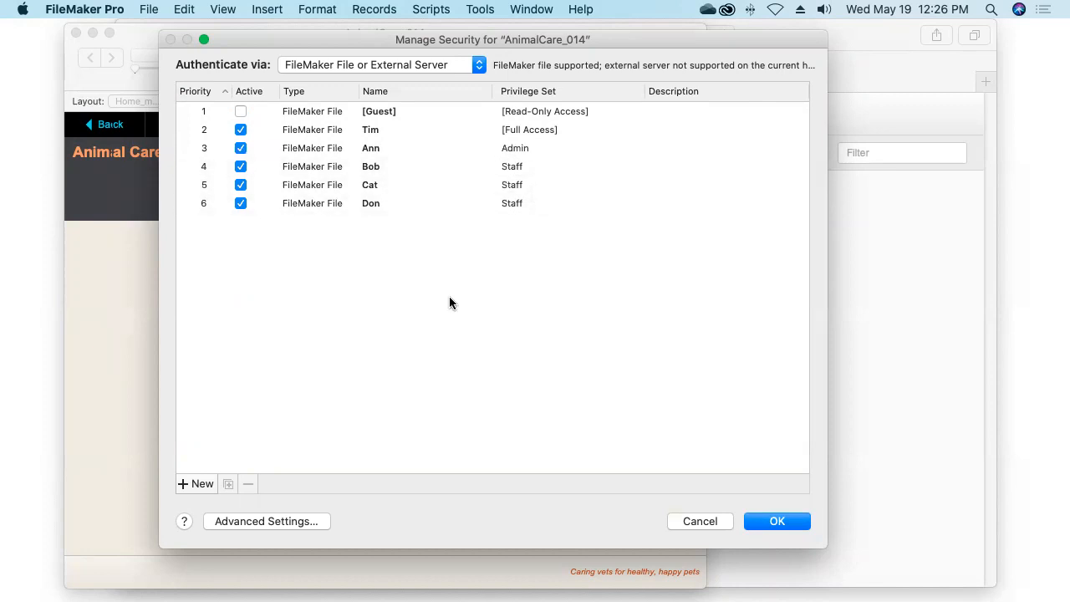
# Select the [Full Access] account and show its details via Advanced Settings
pyautogui.click(310, 133)
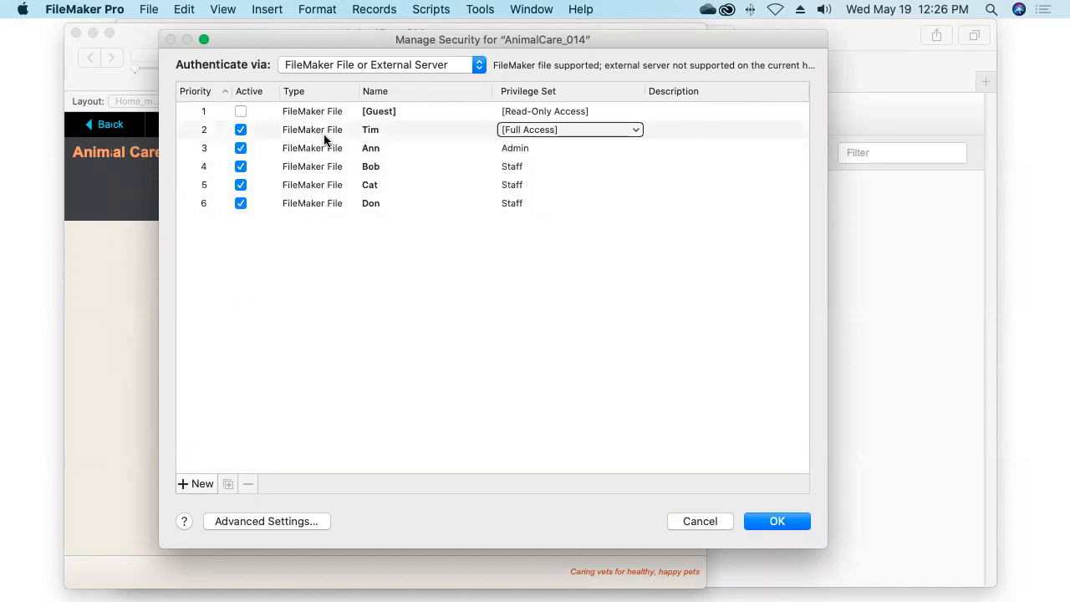
pyautogui.click(322, 129)
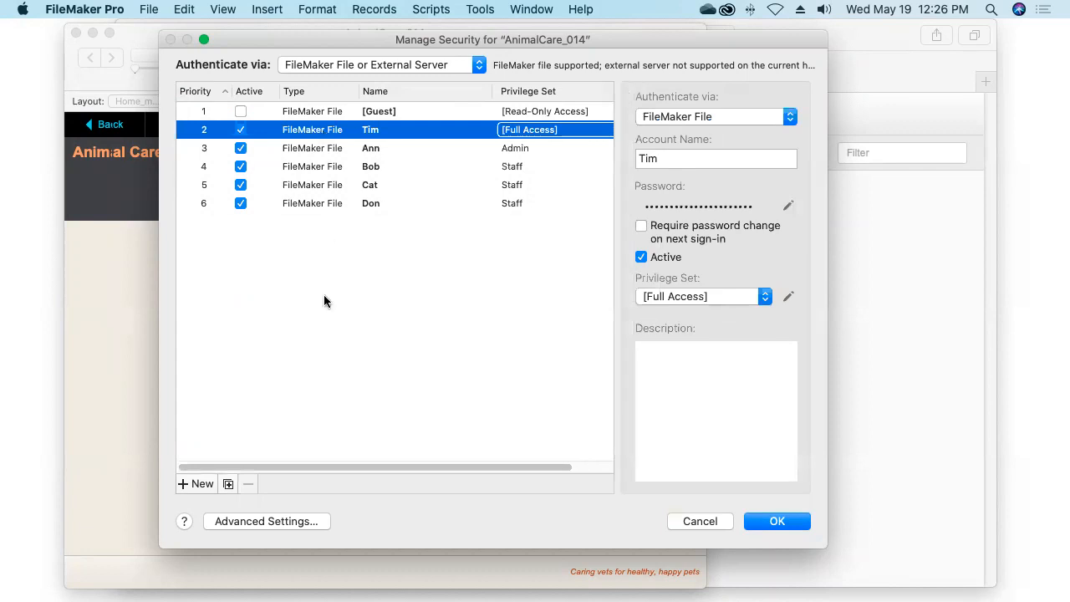
pyautogui.click(274, 521)
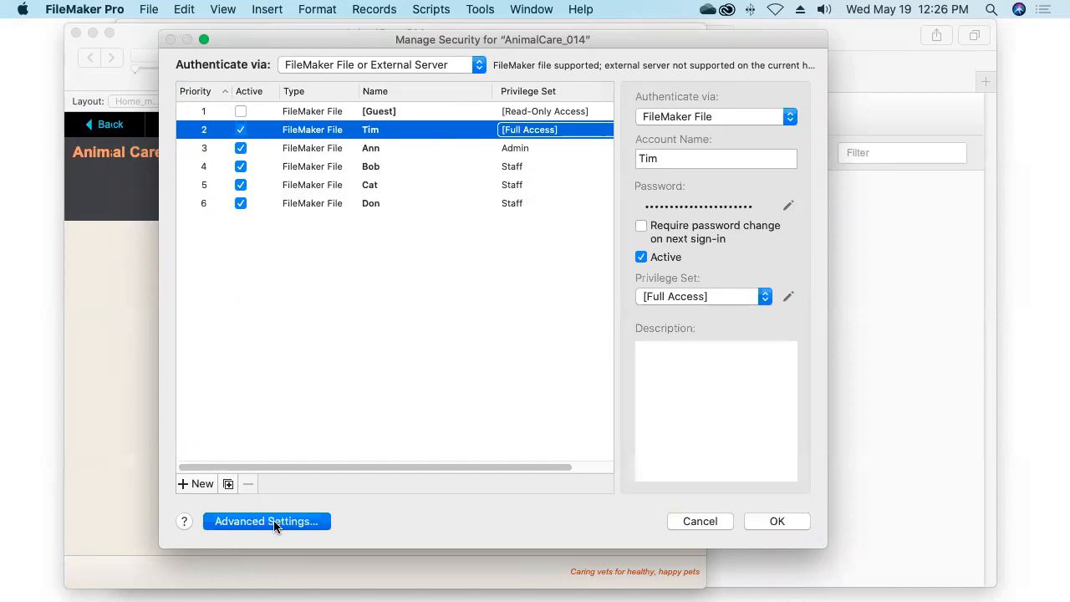
# Browse the Extended Privileges, File Access and Privilege Sets tabs, ending on Extended Privileges
pyautogui.moveTo(491, 105); pyautogui.dragTo(429, 98)
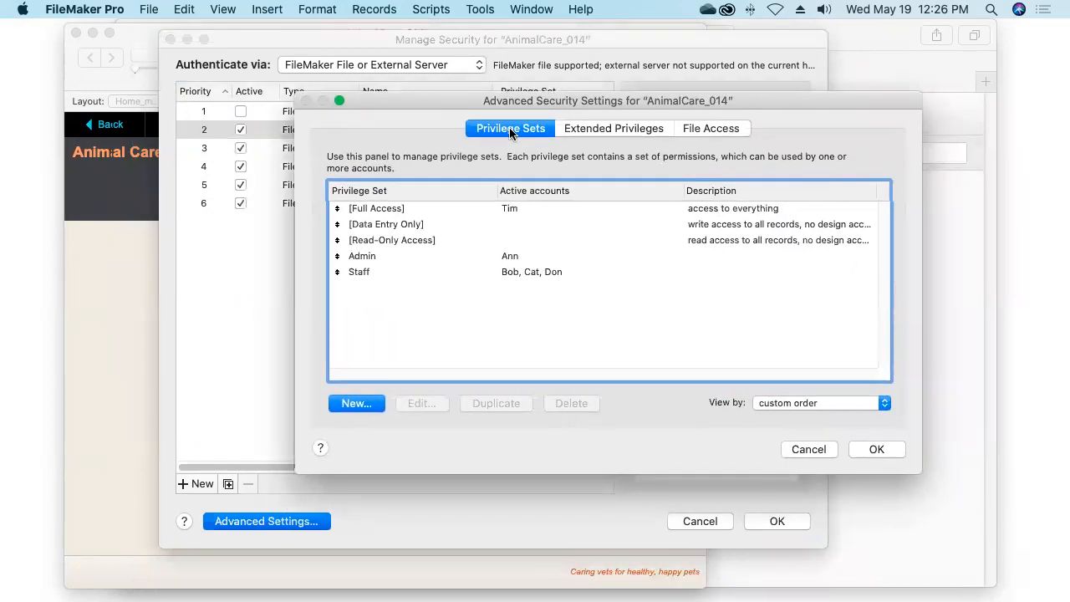
pyautogui.click(603, 128)
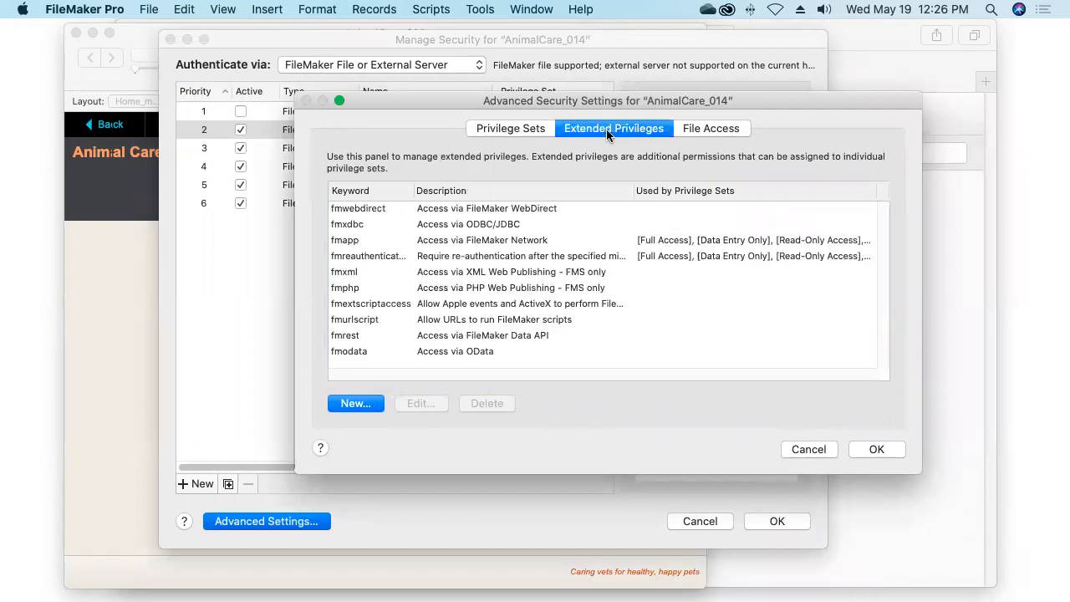
pyautogui.click(711, 131)
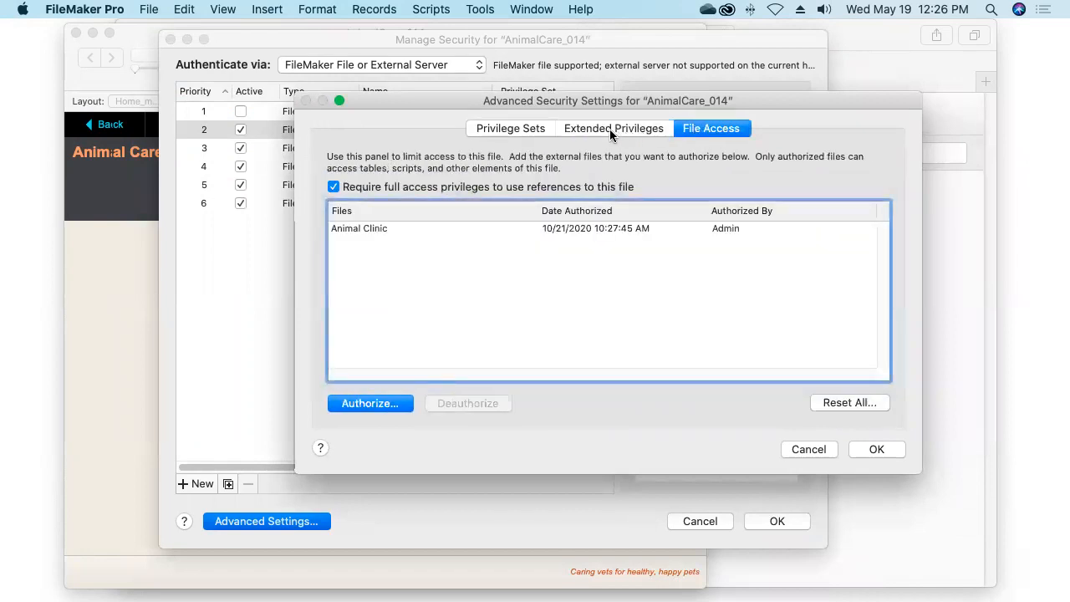
pyautogui.click(513, 130)
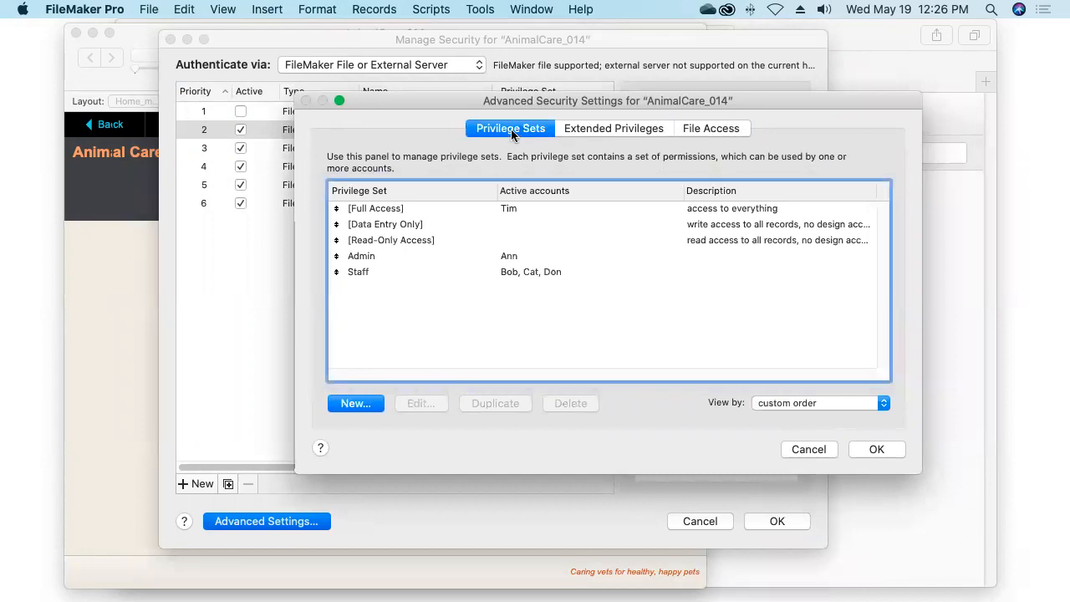
pyautogui.click(615, 129)
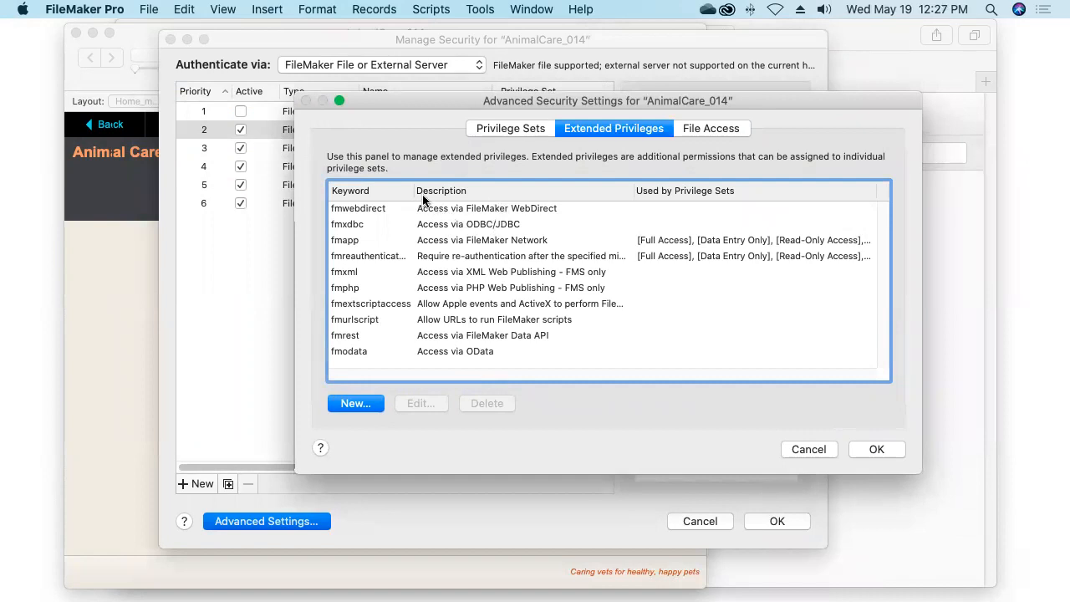
# Widen the Keyword column, review fmxdbc, fmapp, fmrest and fmphp, and select fmwebdirect
pyautogui.moveTo(413, 189); pyautogui.dragTo(436, 189)
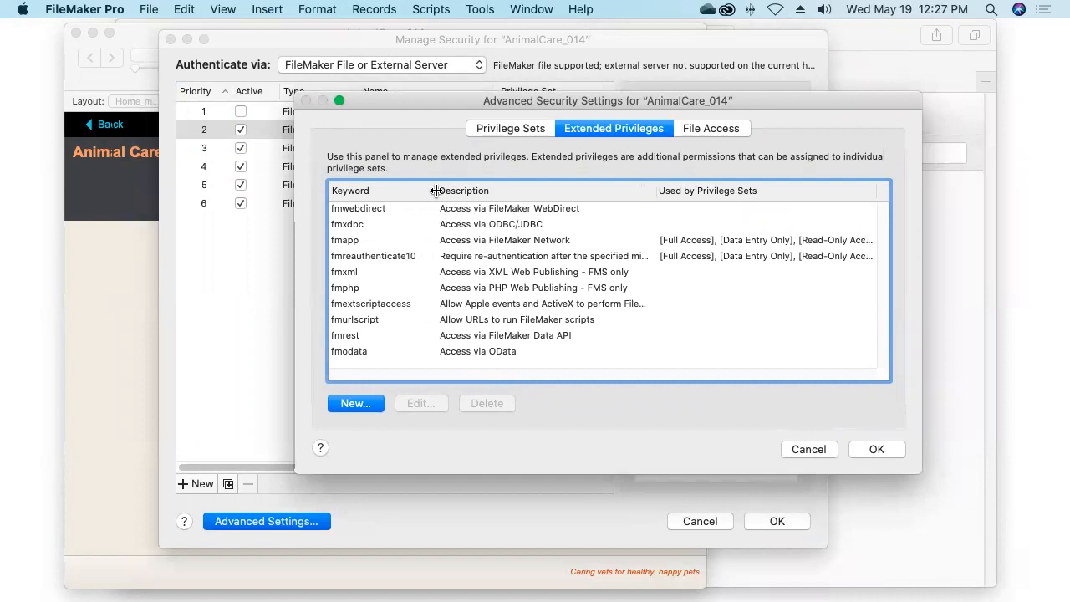
pyautogui.click(504, 211)
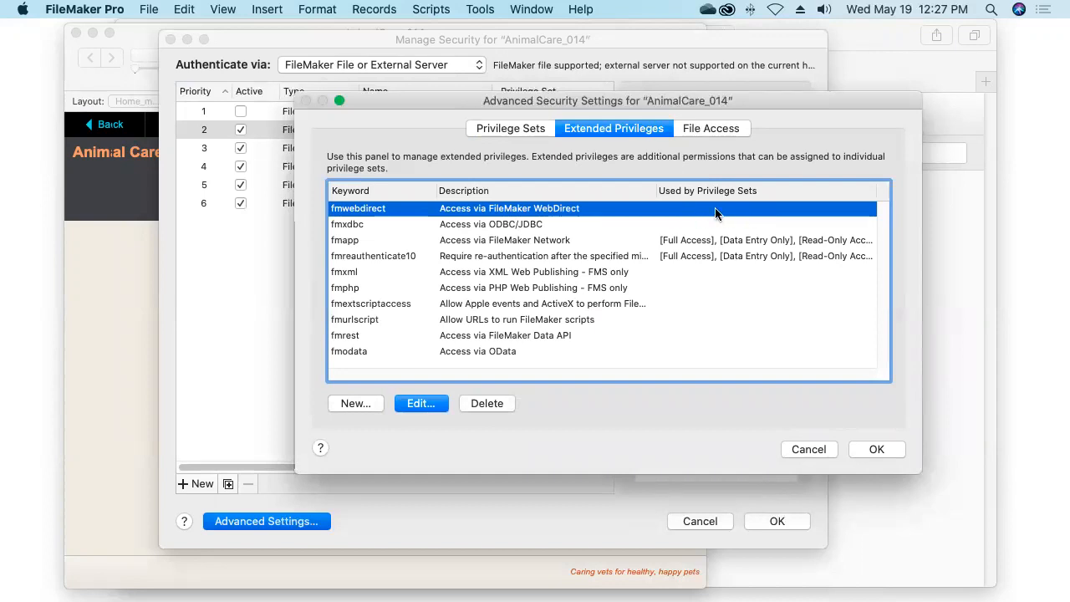
pyautogui.click(532, 226)
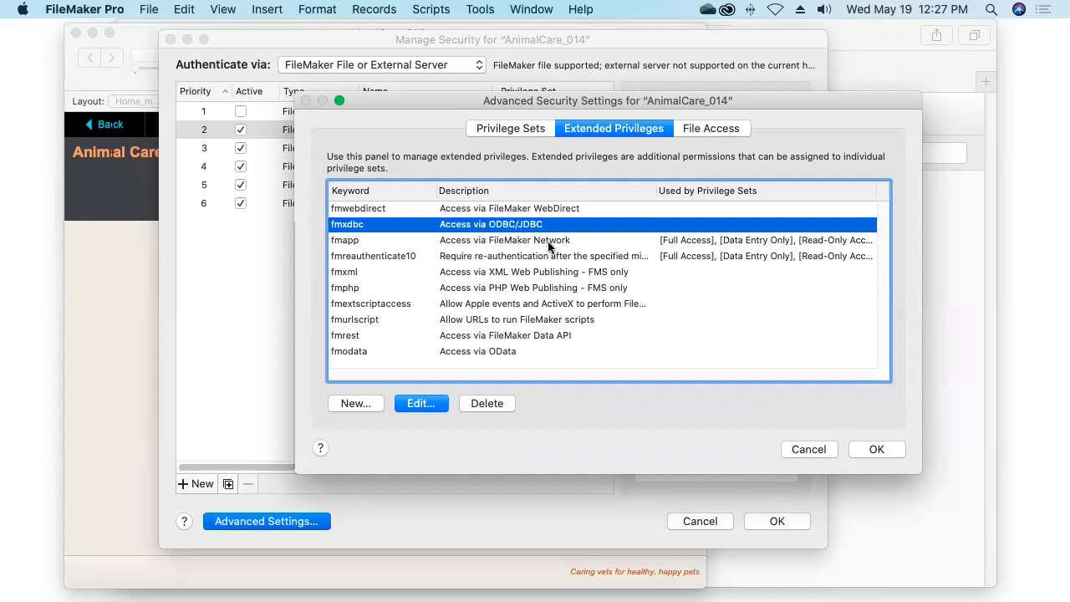
pyautogui.click(548, 240)
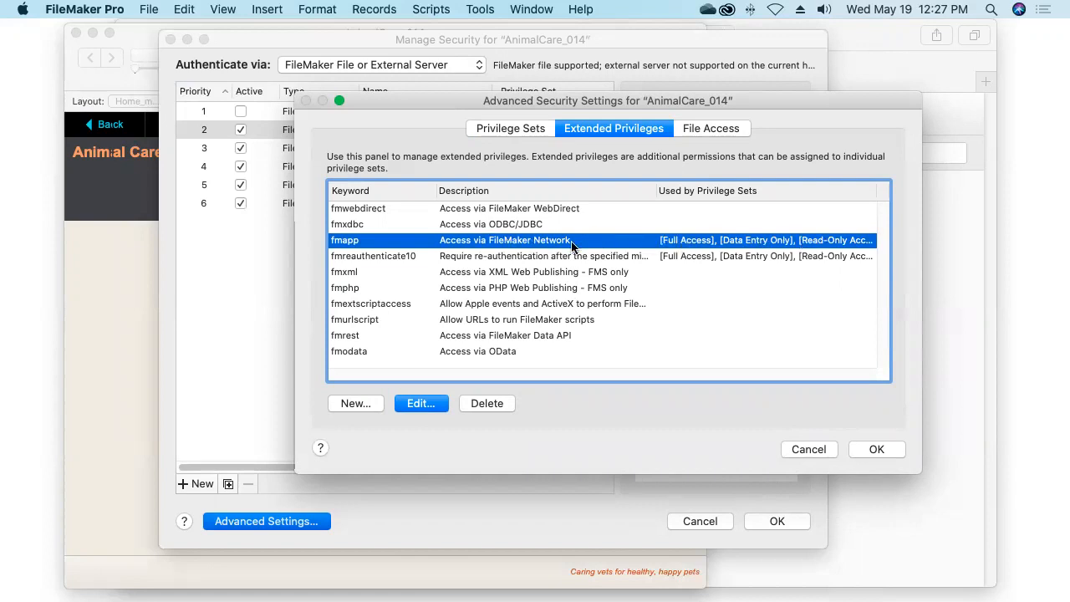
pyautogui.click(507, 335)
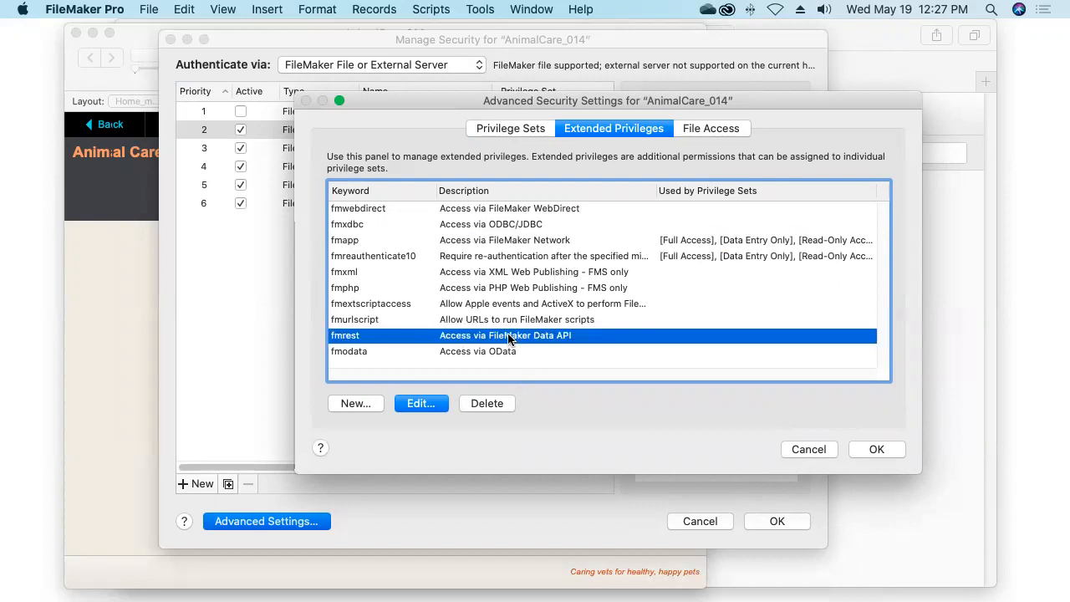
pyautogui.click(508, 288)
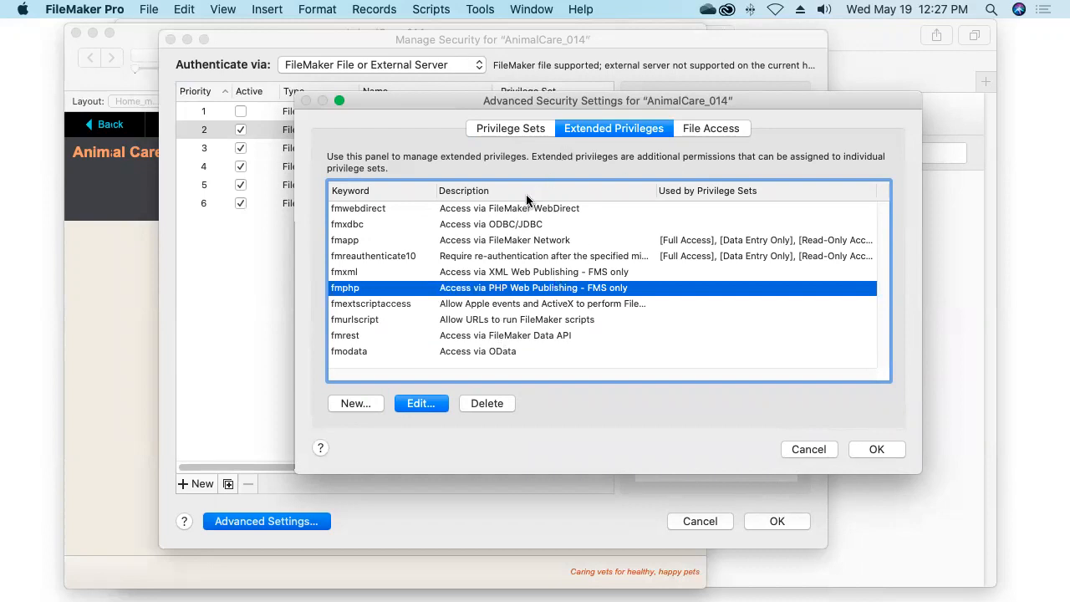
pyautogui.click(503, 210)
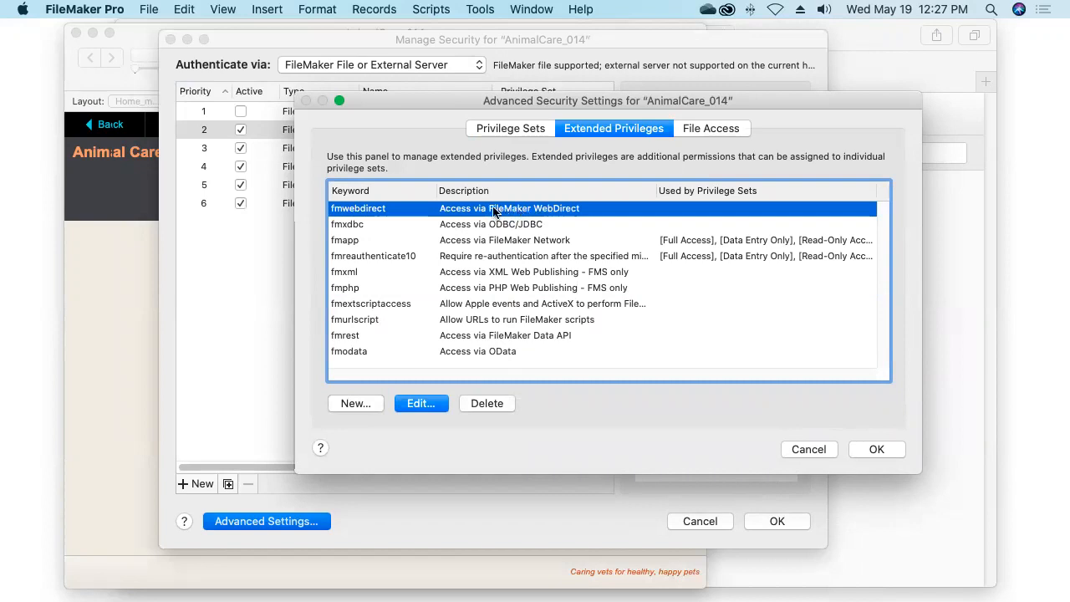
# Turn fmwebdirect on for the [Full Access], Admin and Staff sets and confirm both dialogs
pyautogui.doubleClick(535, 210)
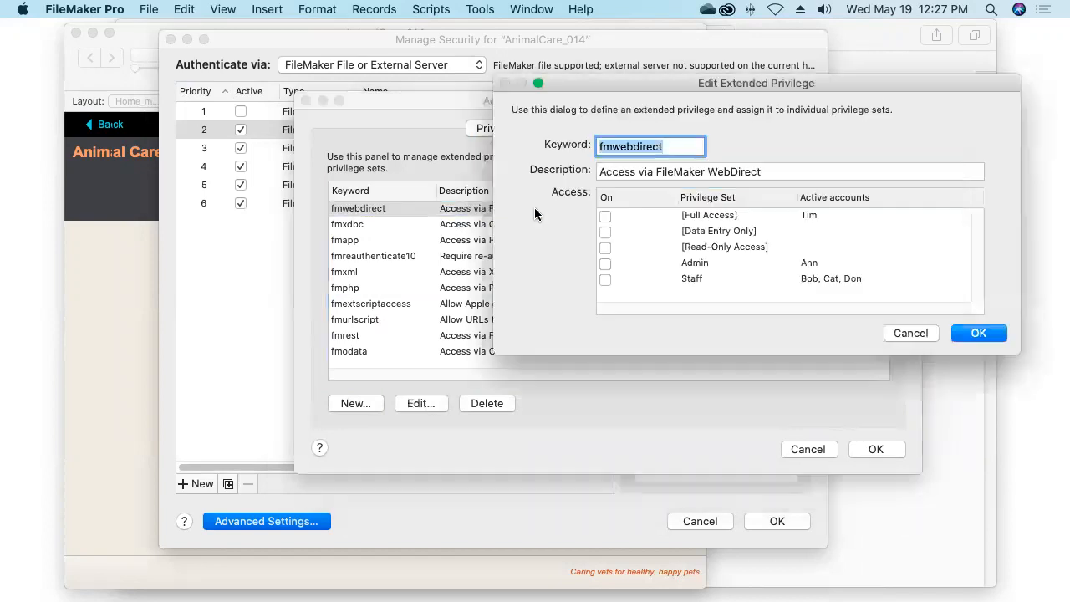
pyautogui.moveTo(633, 84); pyautogui.dragTo(550, 184)
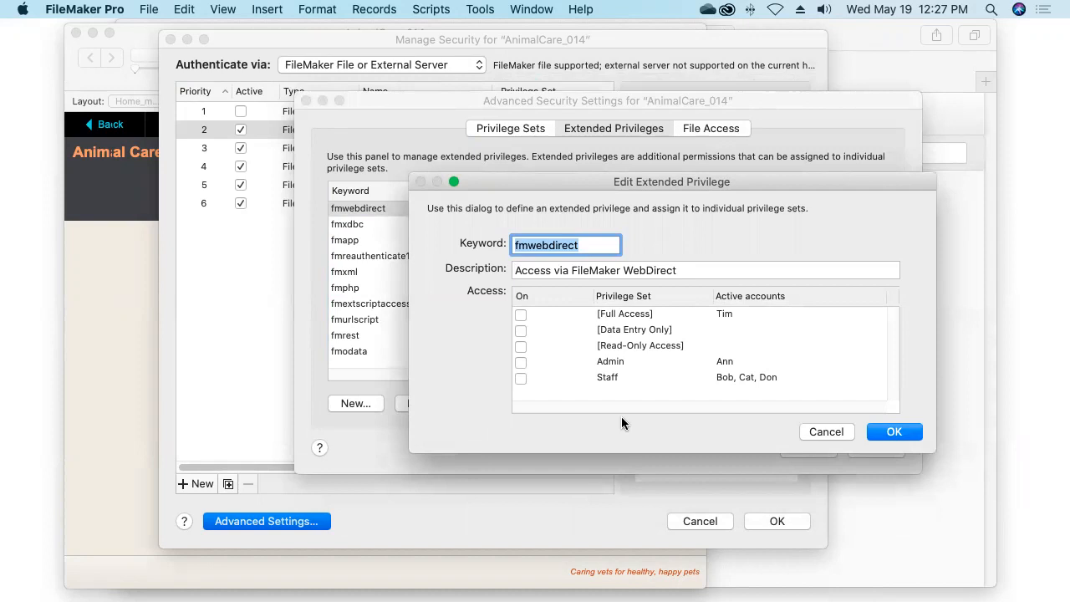
pyautogui.click(531, 318)
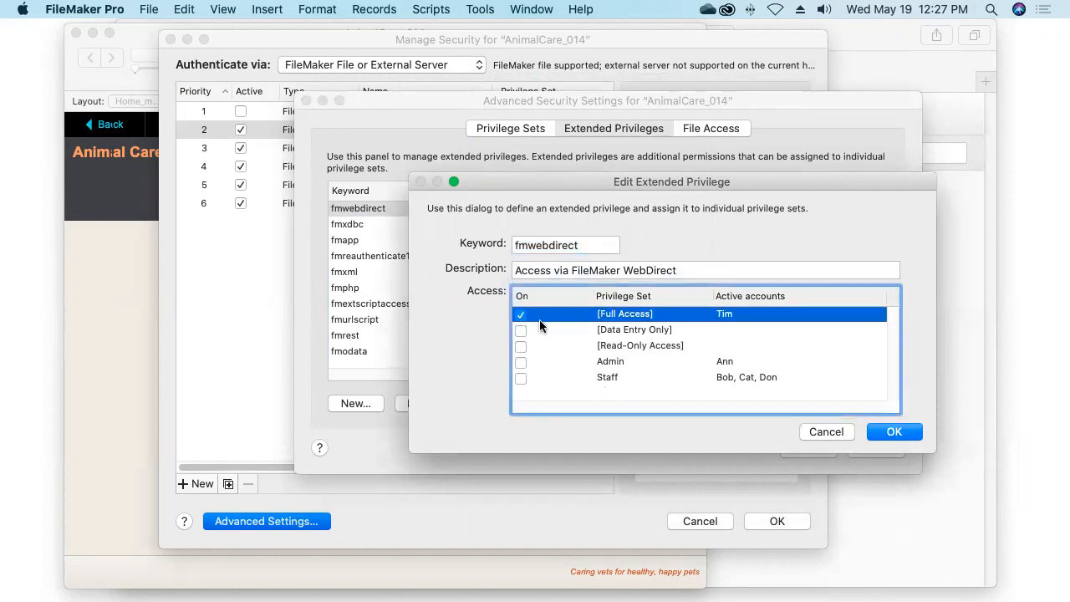
pyautogui.click(520, 362)
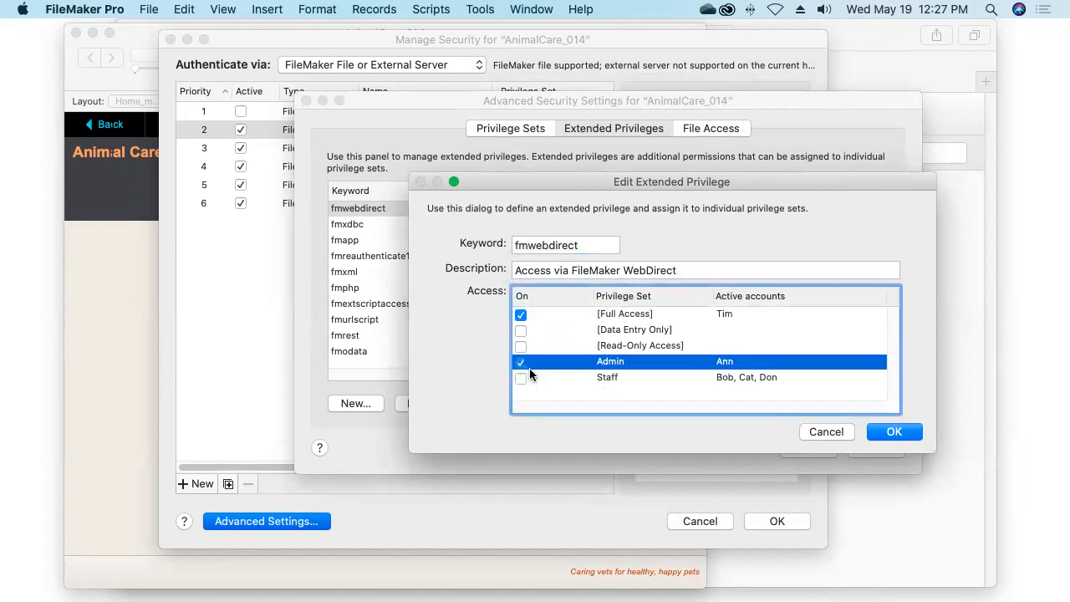
pyautogui.click(522, 378)
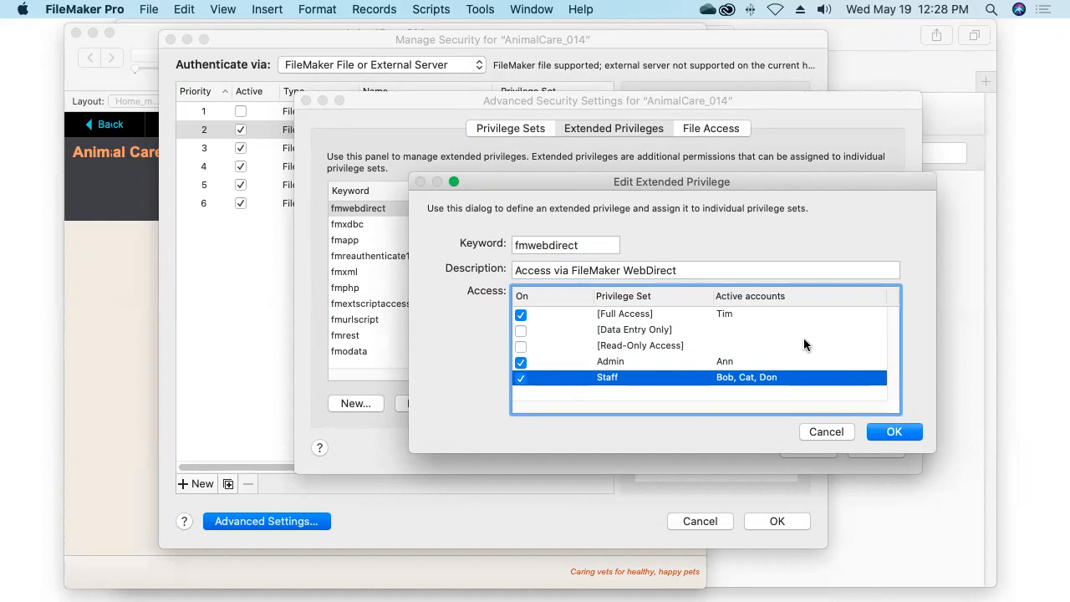
pyautogui.click(893, 433)
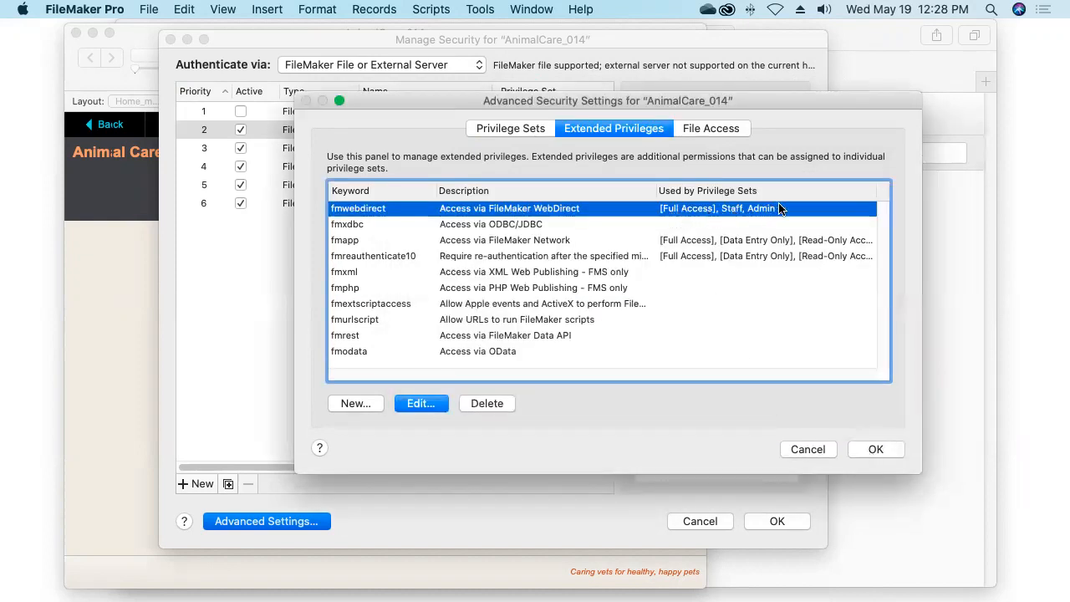
pyautogui.click(868, 448)
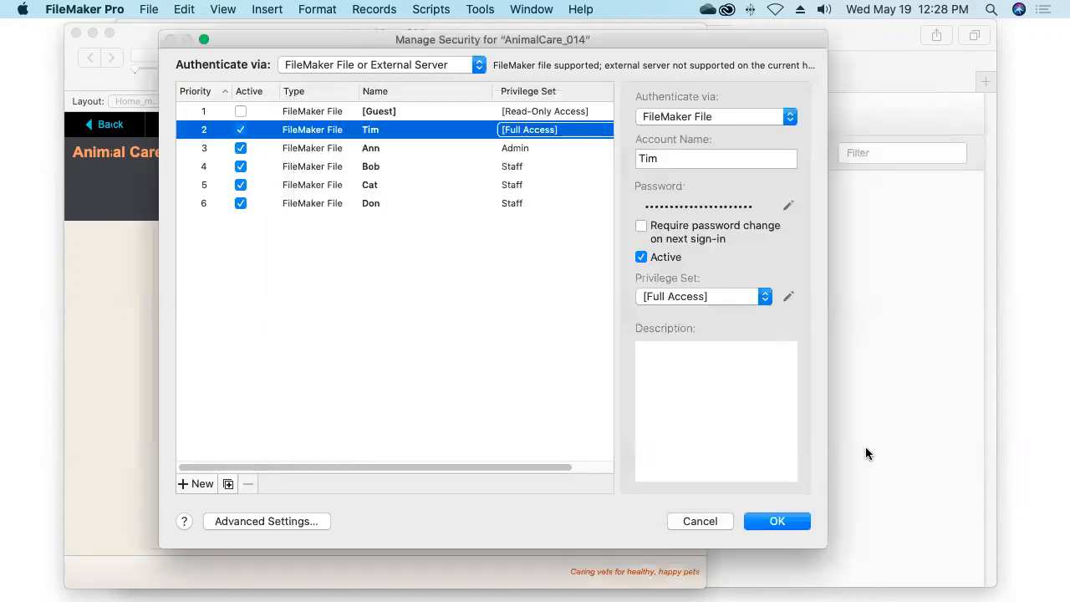
# Confirm the security settings, dismiss the File > Sharing menu, and close AnimalCare_014
pyautogui.click(778, 522)
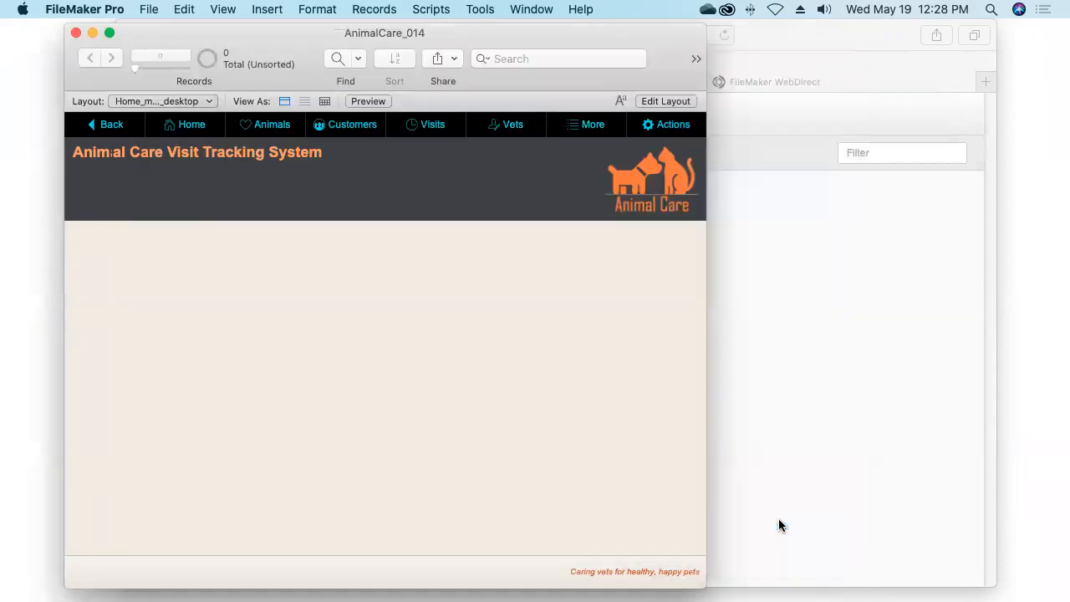
pyautogui.click(149, 10)
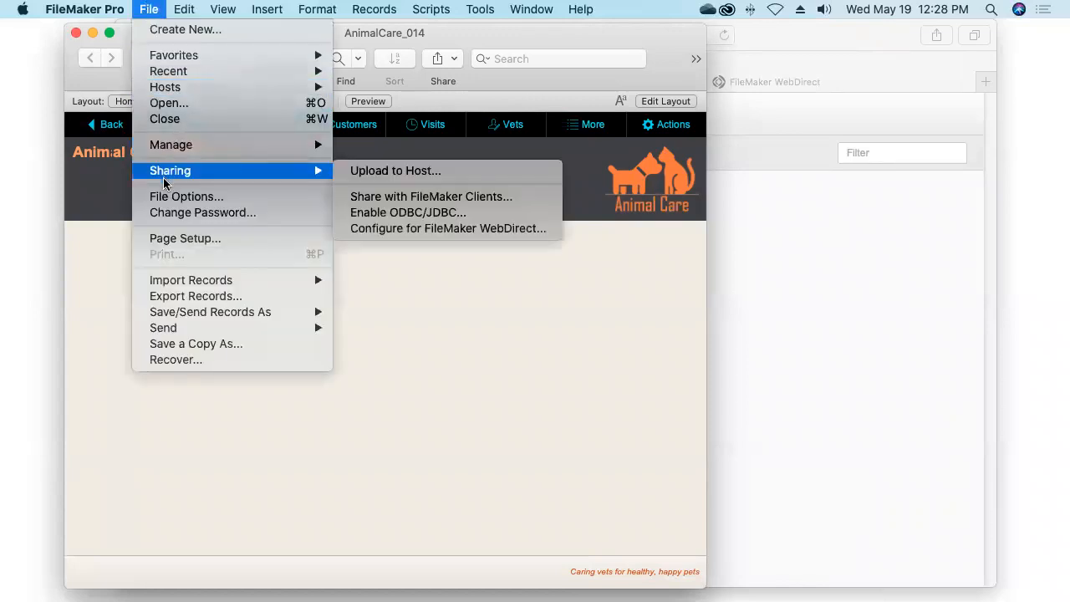
pyautogui.moveTo(326, 172)
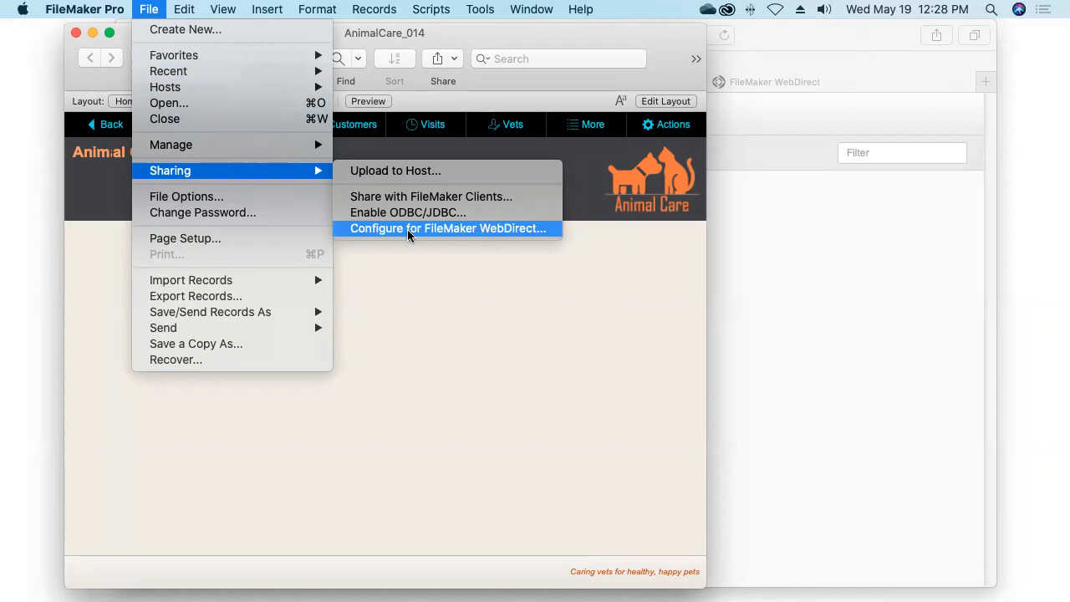
pyautogui.click(477, 281)
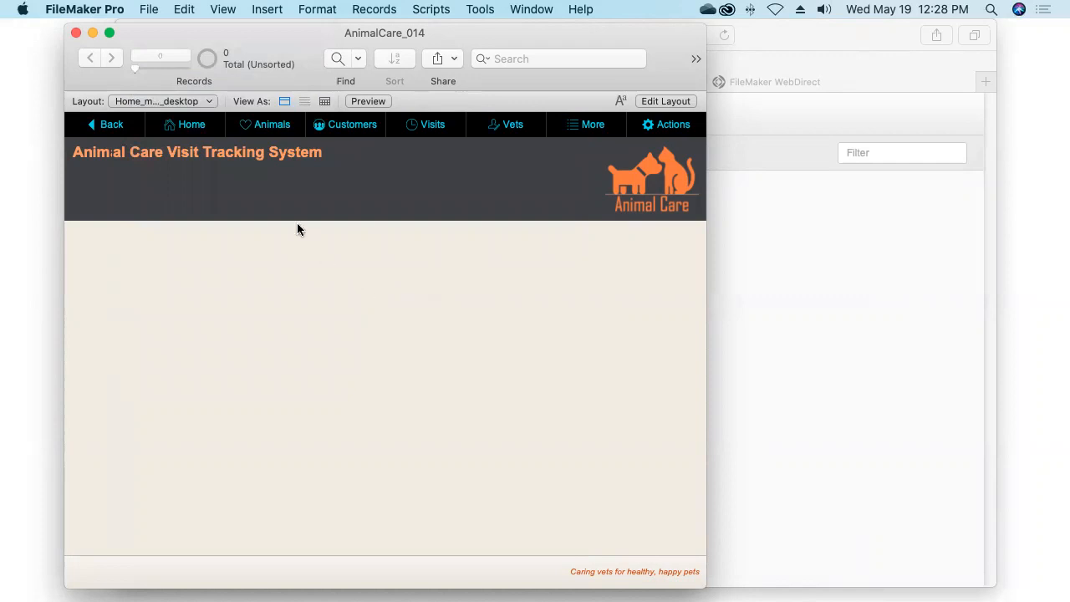
pyautogui.click(75, 34)
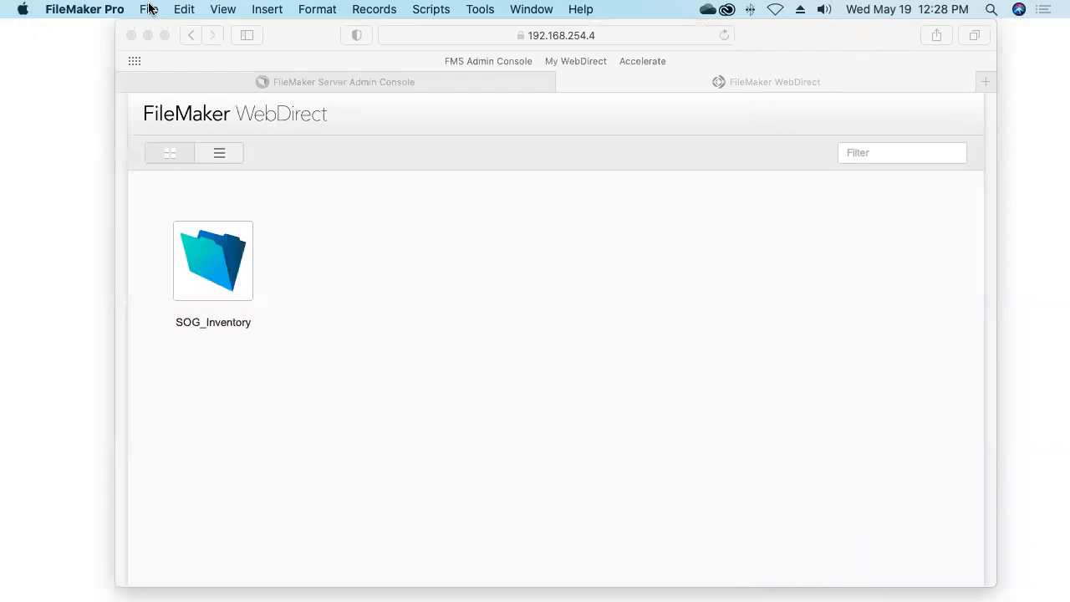
# Start Upload to Host and pick AccelerateFmServer.home from the Local hosts
pyautogui.click(148, 8)
pyautogui.moveTo(169, 170)
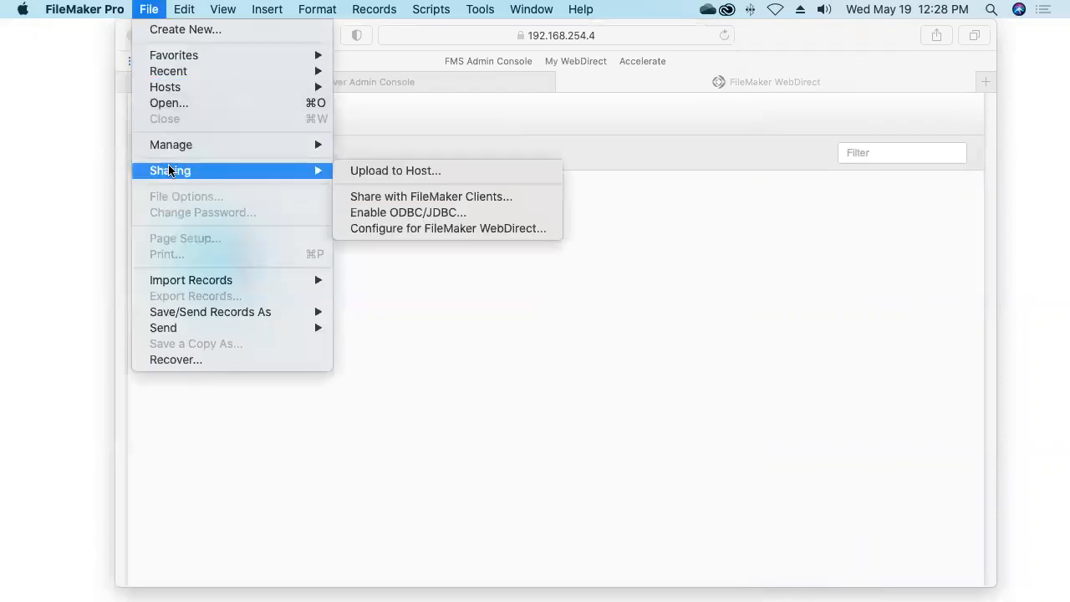
pyautogui.click(404, 170)
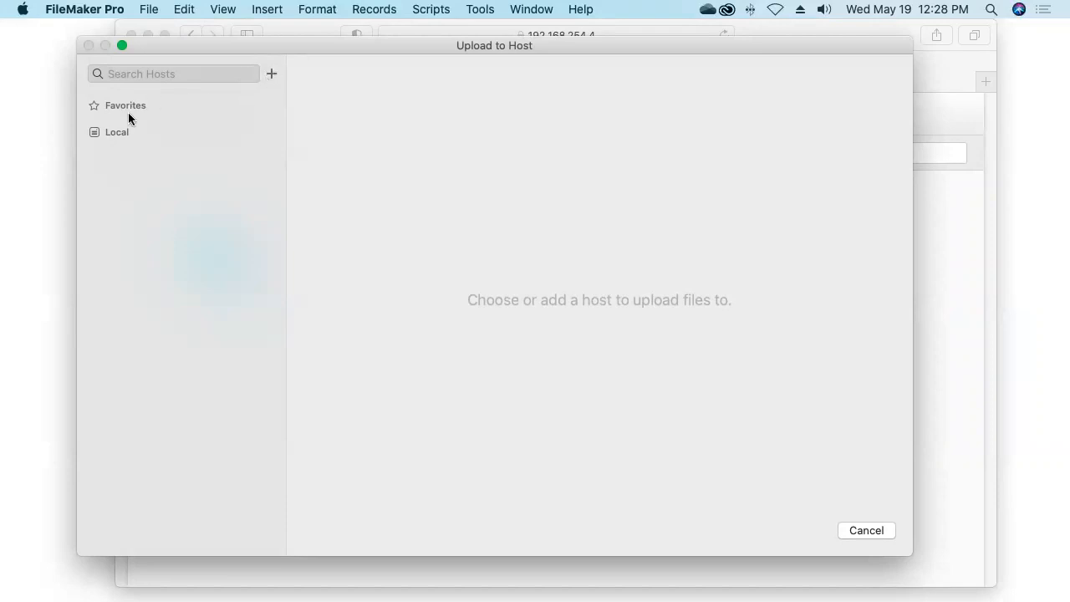
pyautogui.click(115, 134)
pyautogui.click(271, 134)
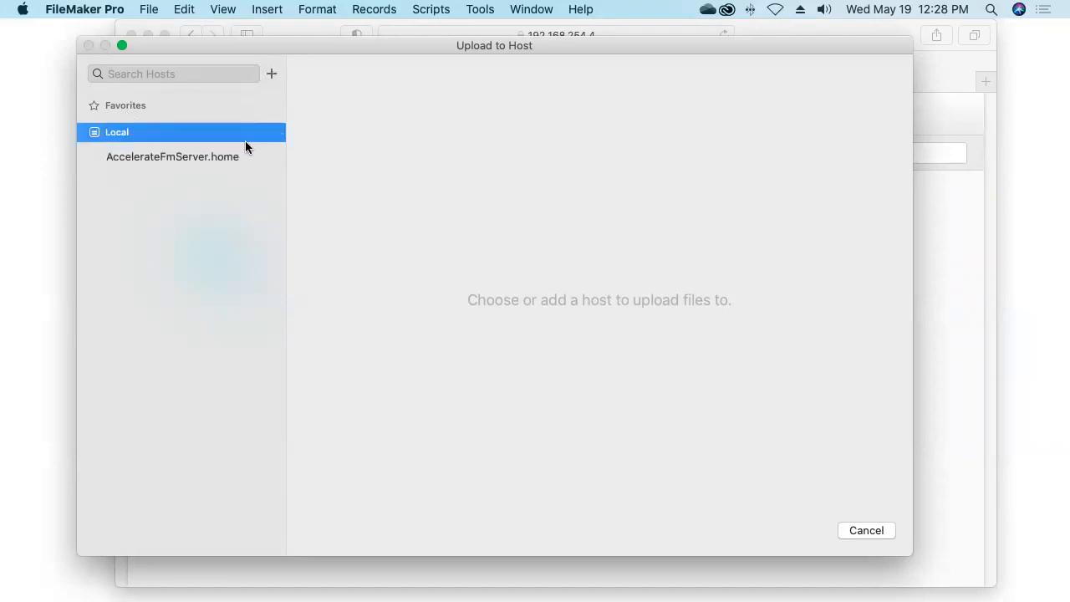
pyautogui.click(212, 157)
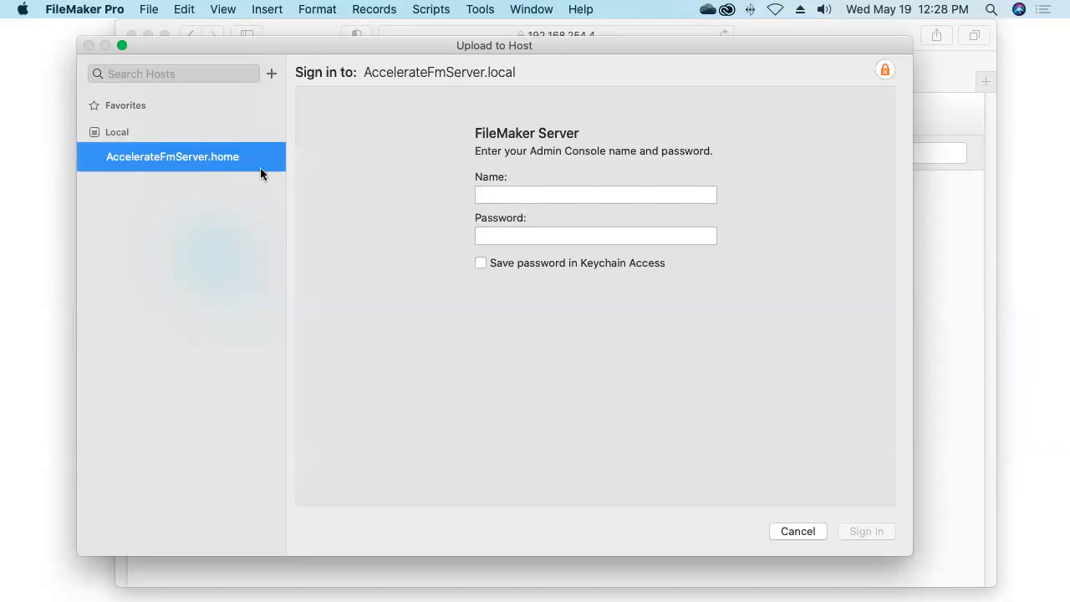
# Sign in with the admin console account name and password
pyautogui.click(490, 193)
pyautogui.press('Tab')
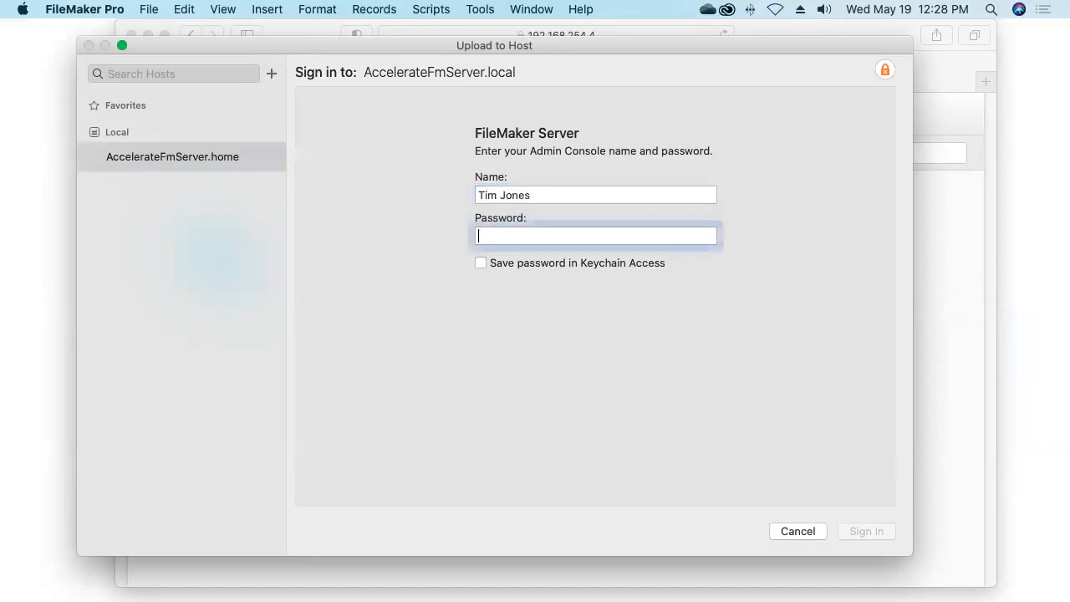
pyautogui.write('*********')
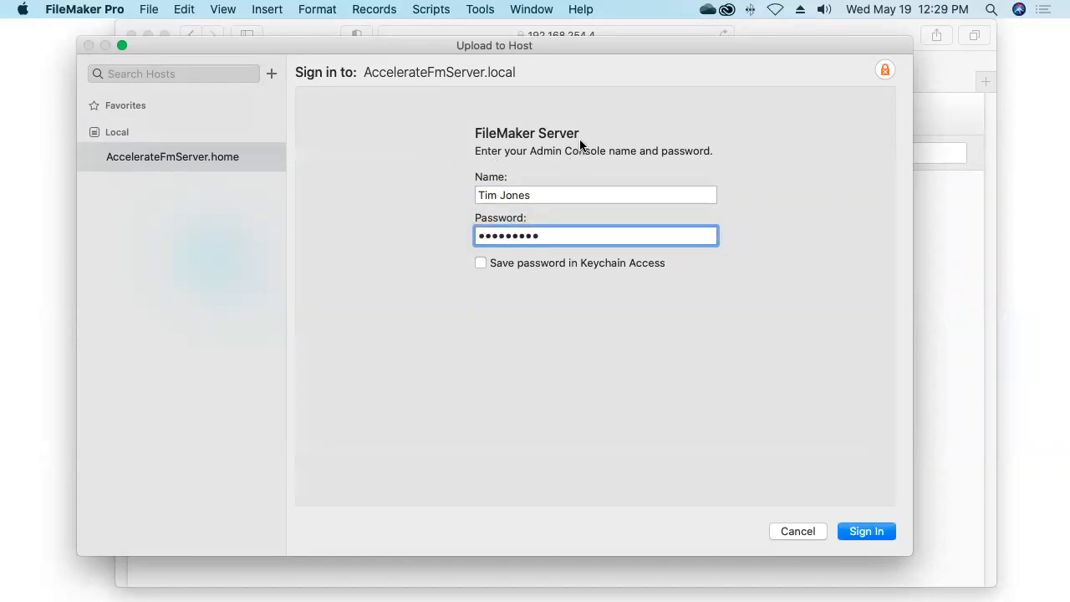
pyautogui.click(855, 532)
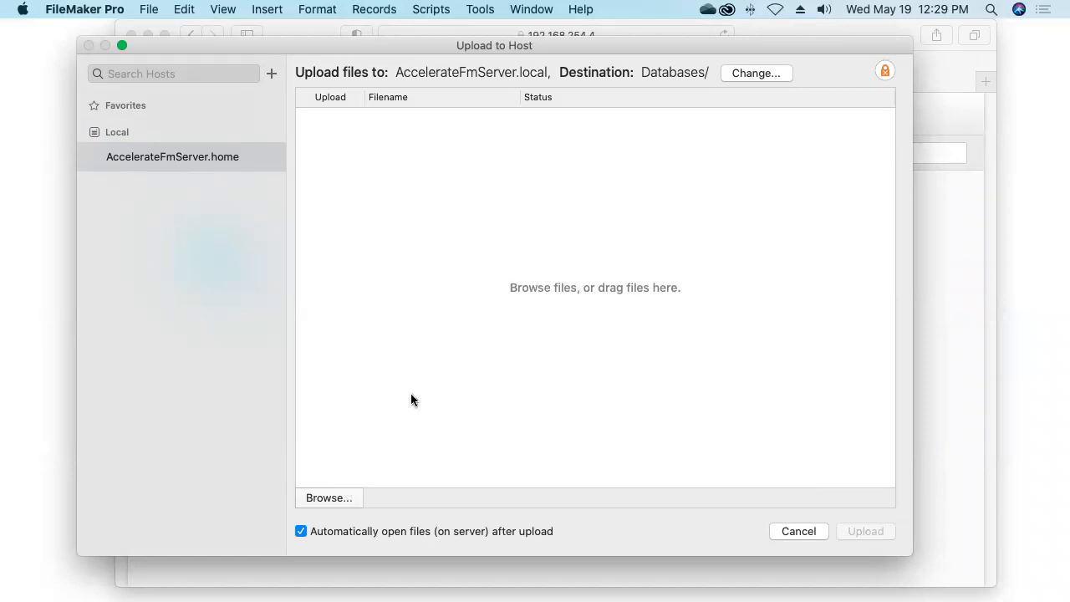
# Drag AnimalCare_014.fmp12 from Desktop > Session 014 May 19, 2021 into the upload list
pyautogui.press('super+Tab')
pyautogui.press('super+Tab')
pyautogui.press('super+Tab')
pyautogui.press('super+Tab')
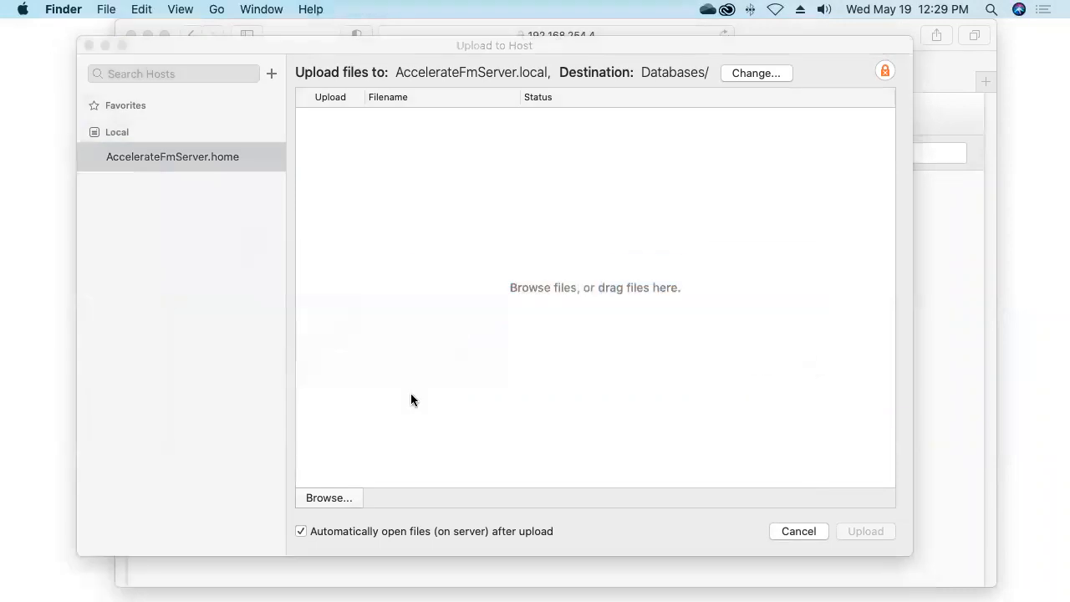
pyautogui.press('super+n')
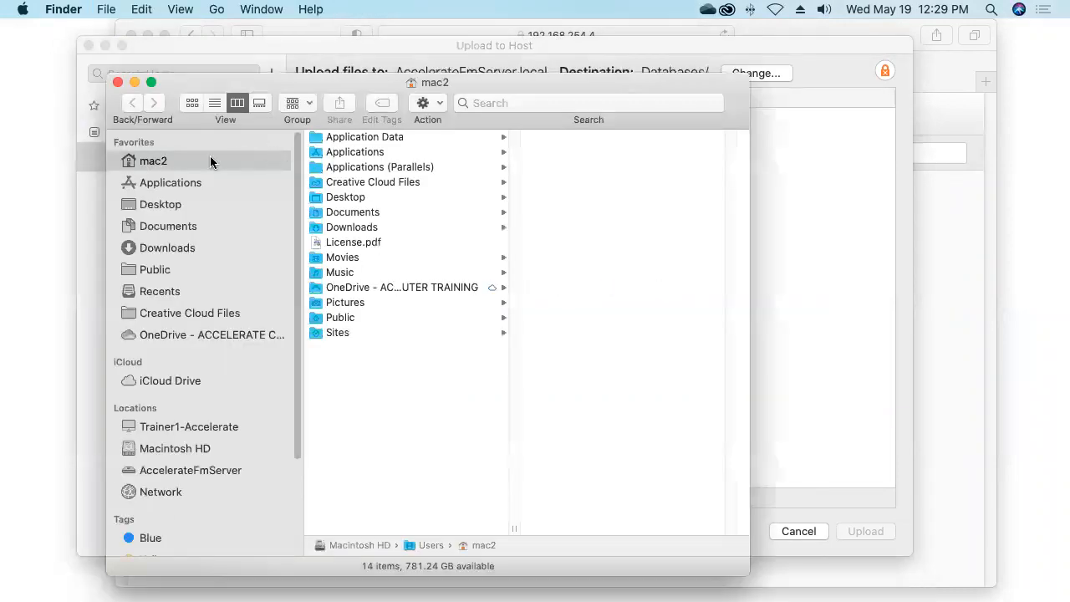
pyautogui.click(189, 204)
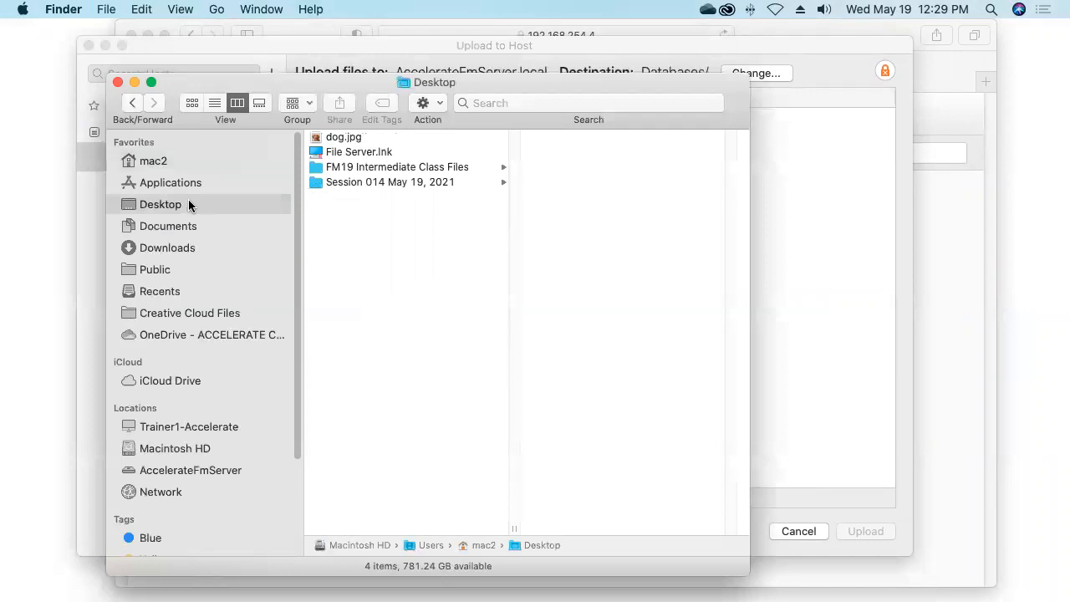
pyautogui.click(346, 183)
pyautogui.moveTo(555, 138); pyautogui.dragTo(781, 227)
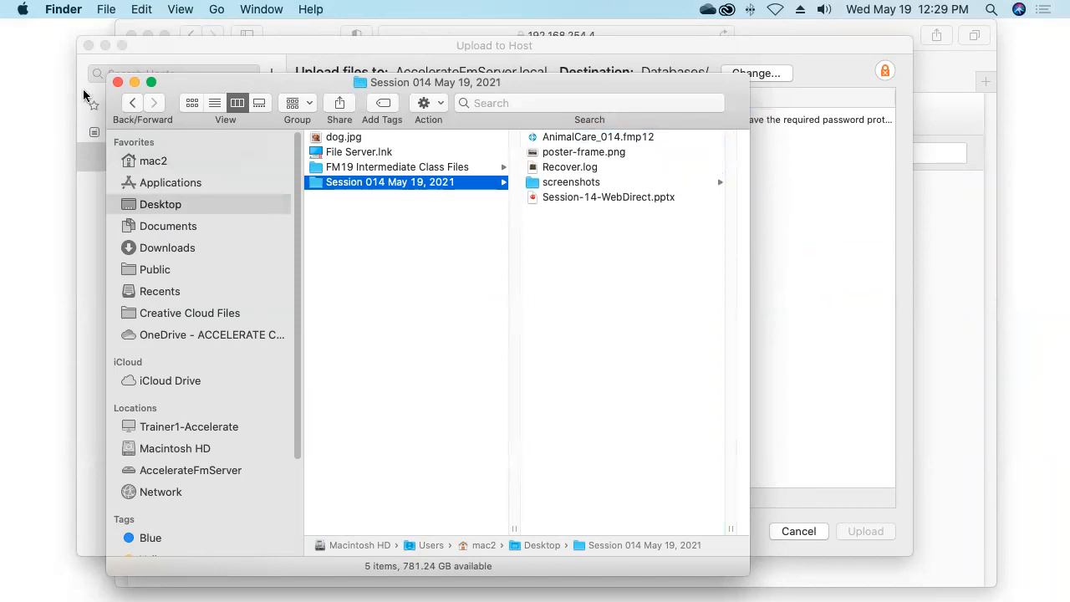
# Close the Finder window and return to FileMaker Pro
pyautogui.click(118, 81)
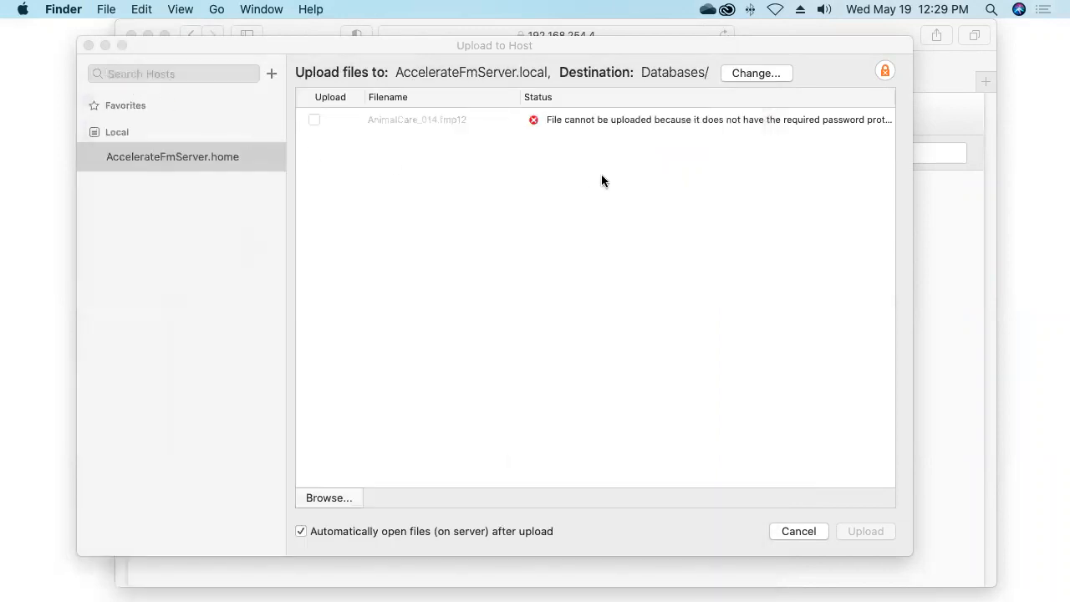
pyautogui.click(601, 119)
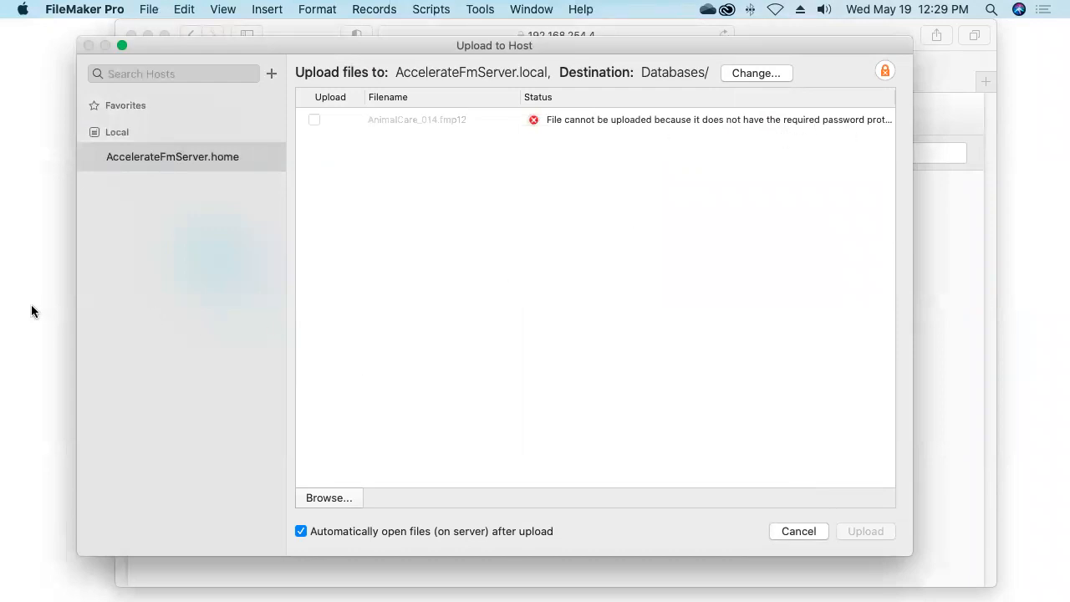
pyautogui.press('super+Tab')
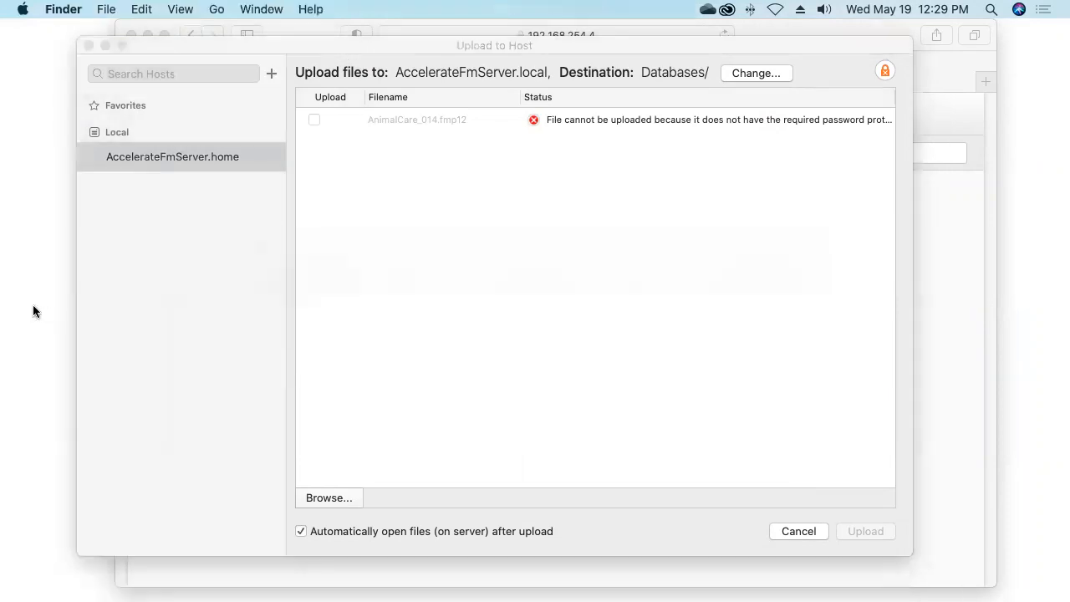
pyautogui.press('super+Tab')
pyautogui.press('super+Tab')
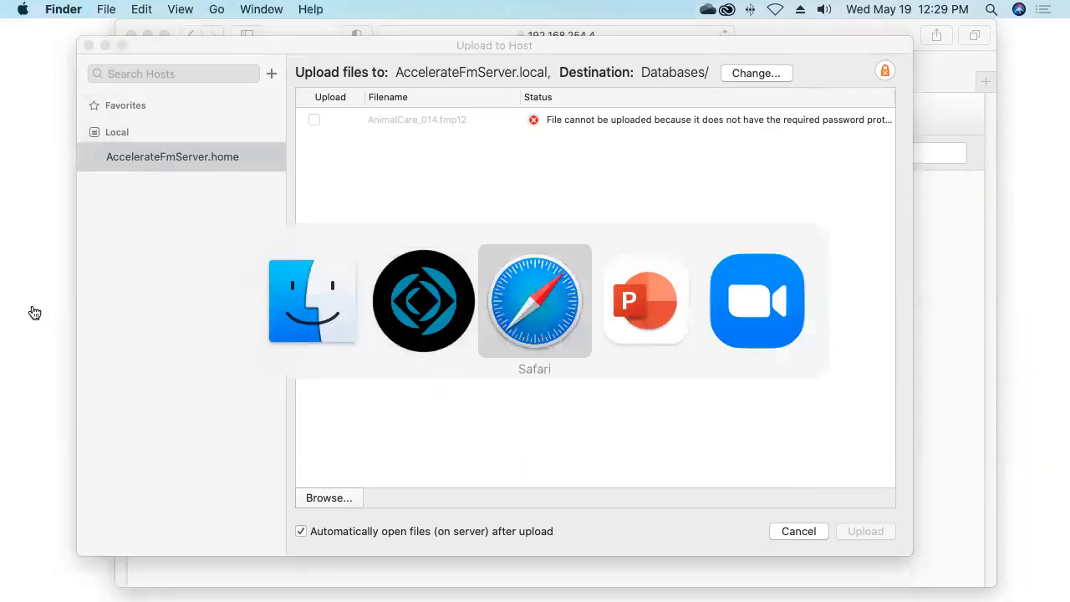
pyautogui.press('super+shift+Tab')
pyautogui.click(146, 9)
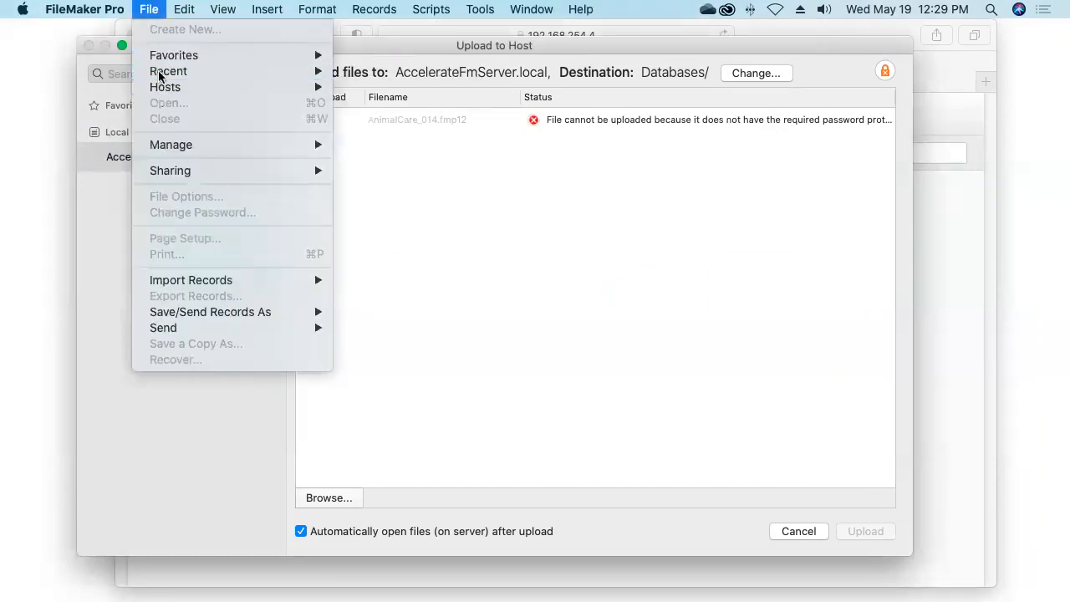
# Cancel the upload and reopen AnimalCare_014.fmp12 from Session 014 May 19, 2021
pyautogui.click(155, 9)
pyautogui.click(798, 531)
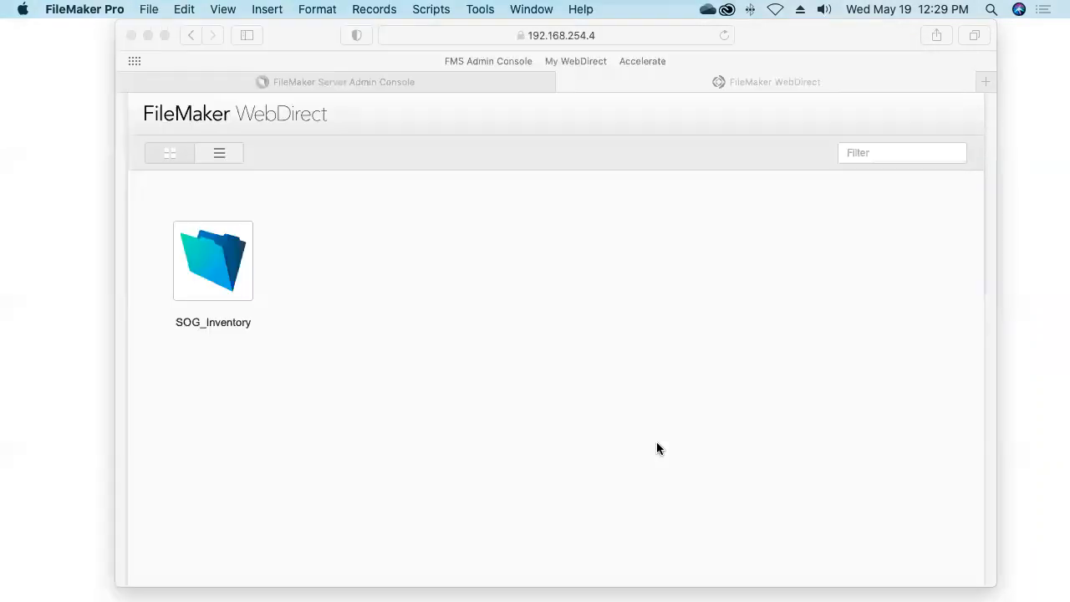
pyautogui.click(144, 10)
pyautogui.click(165, 102)
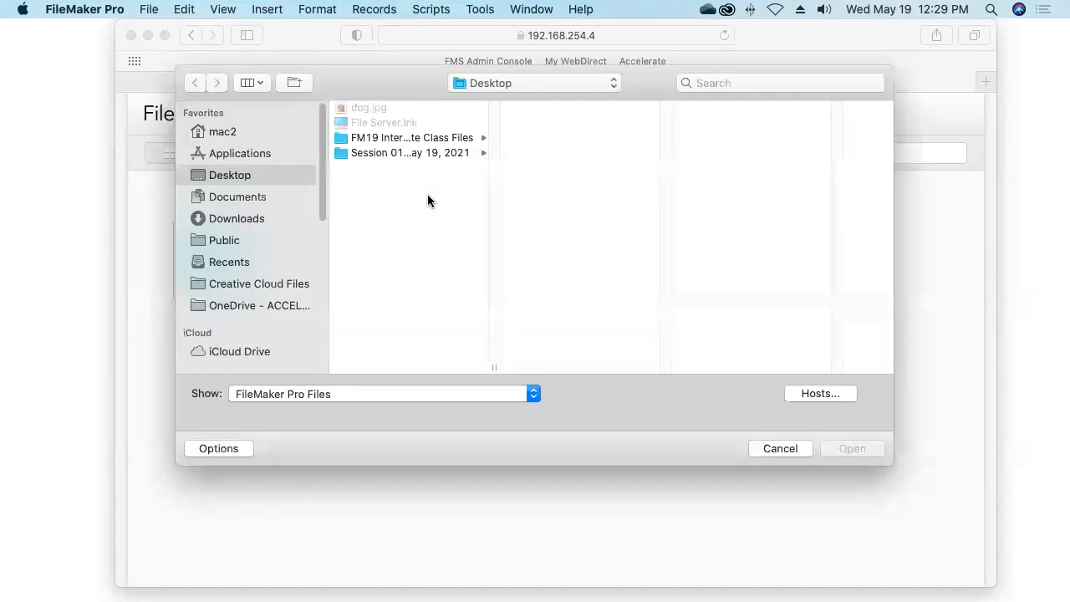
pyautogui.click(390, 156)
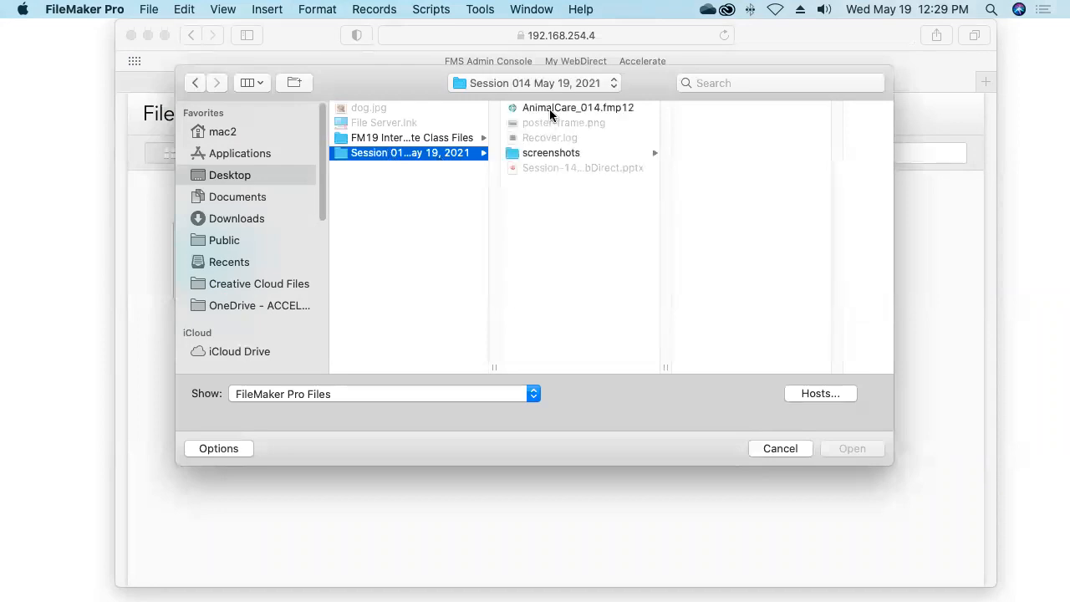
pyautogui.click(556, 111)
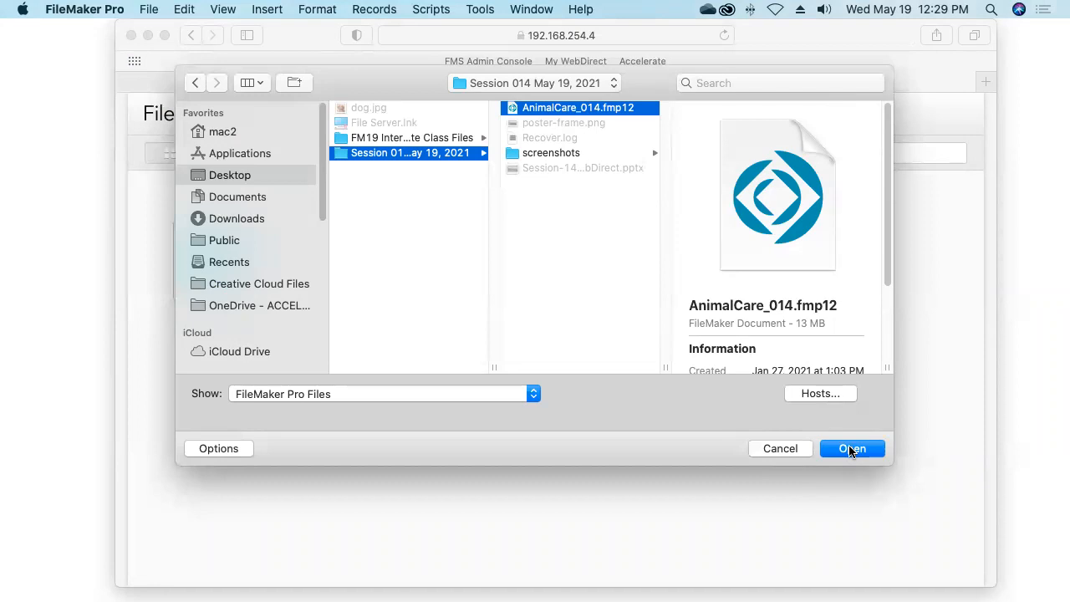
pyautogui.click(851, 448)
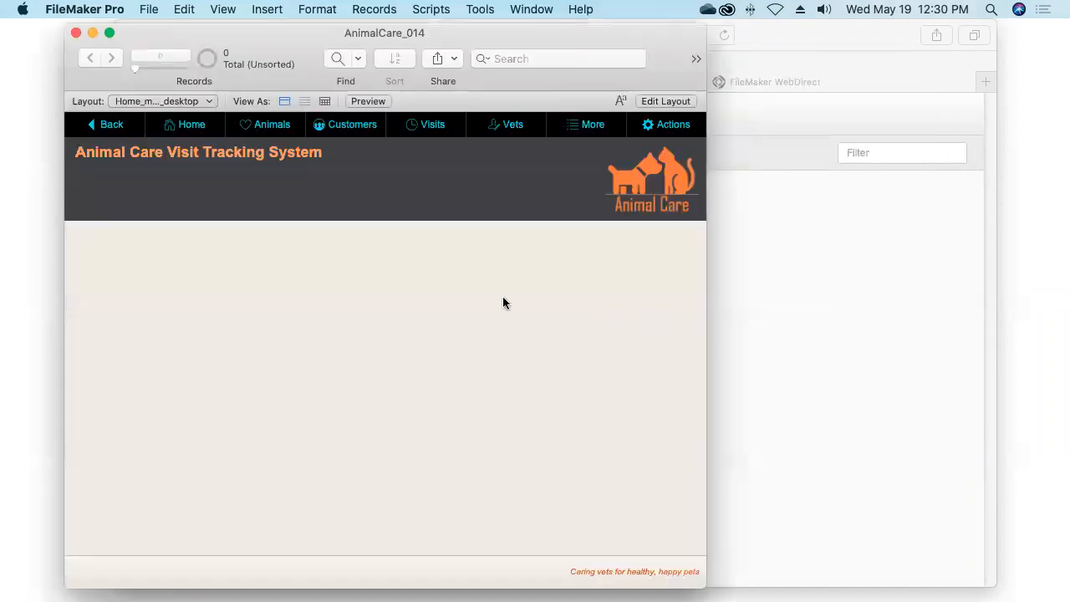
pyautogui.click(142, 12)
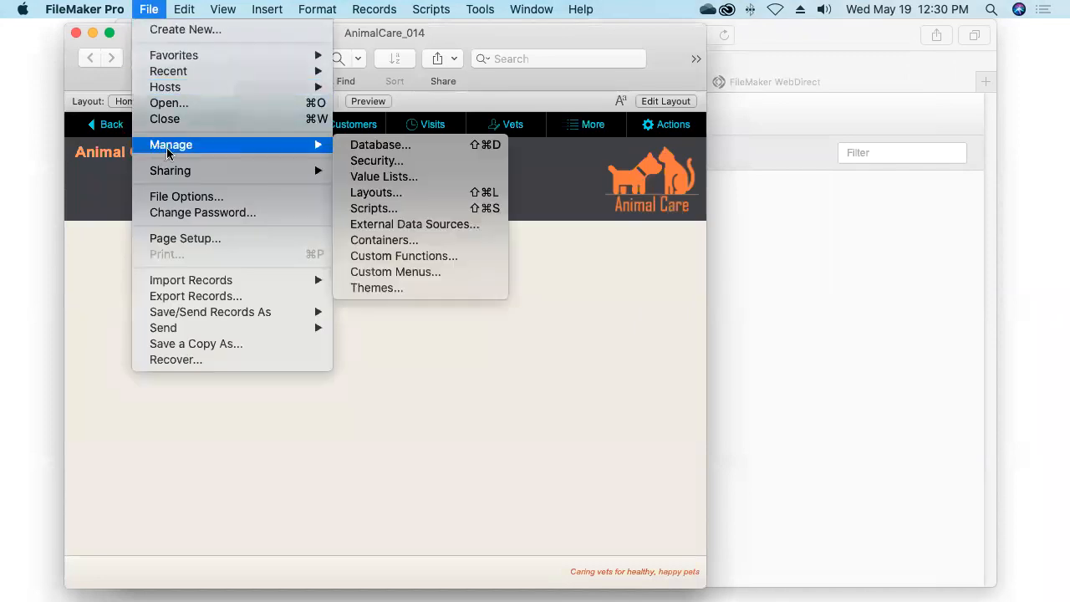
# In Manage Security, give the full-access account a new password and confirm it
pyautogui.click(351, 159)
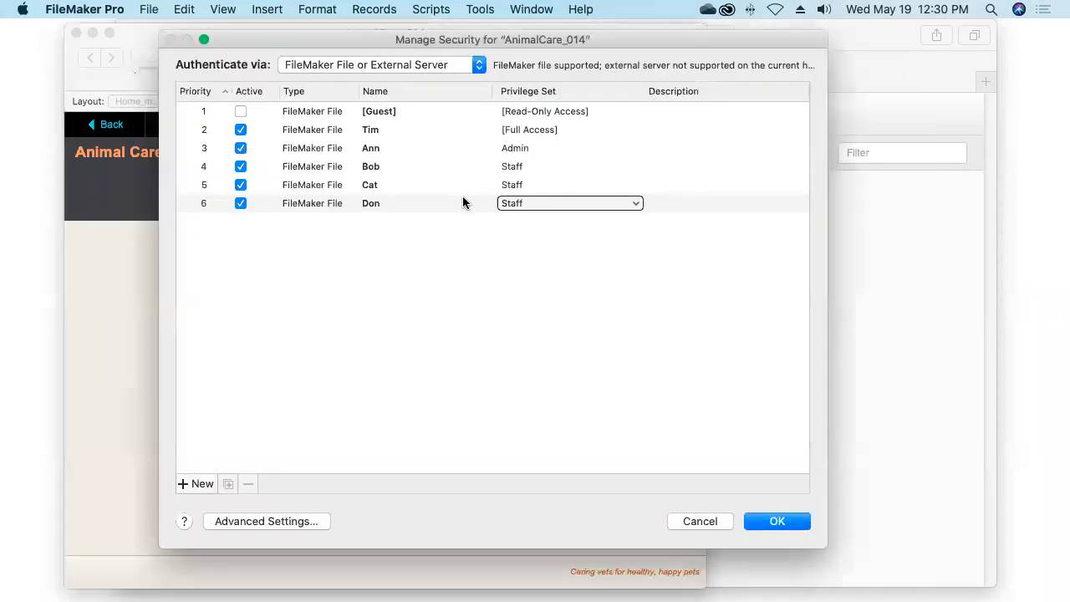
pyautogui.moveTo(462, 200); pyautogui.dragTo(334, 129)
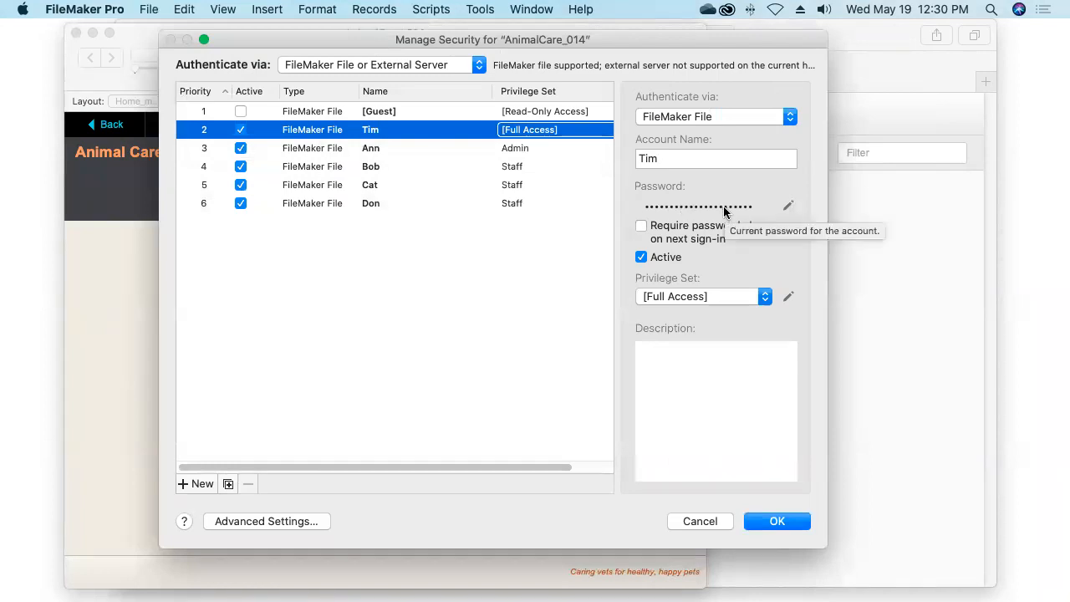
pyautogui.click(789, 207)
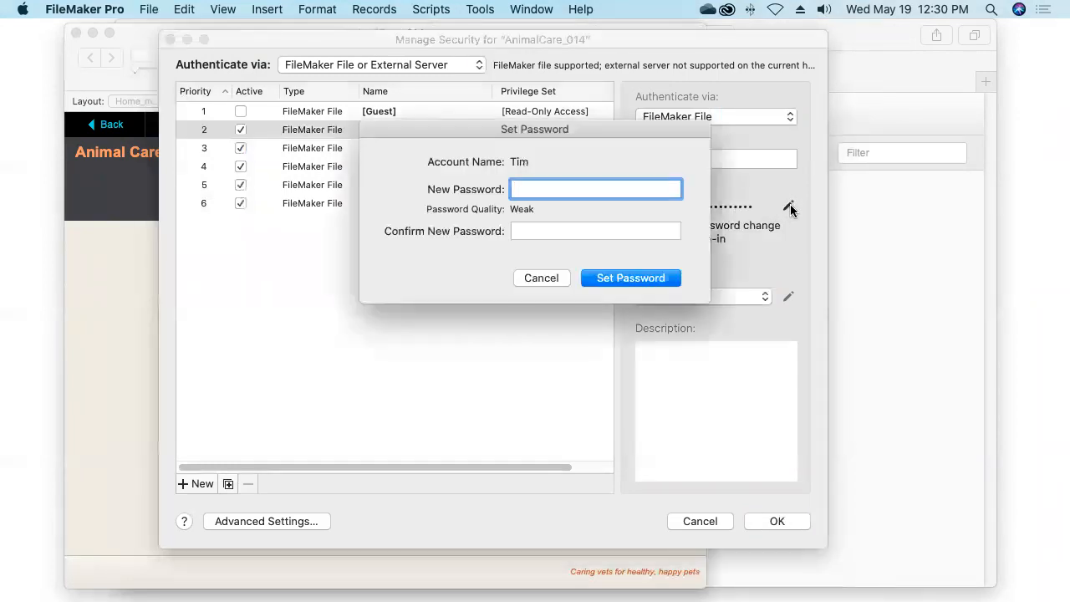
pyautogui.write('password1')
pyautogui.press('Tab')
pyautogui.write('passwor')
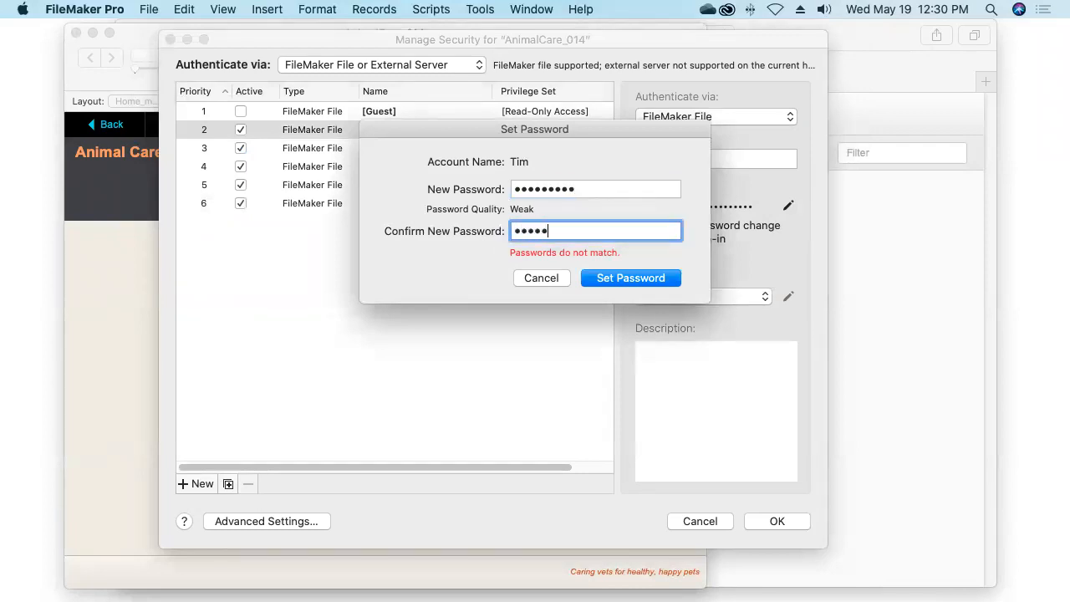
pyautogui.write('d1')
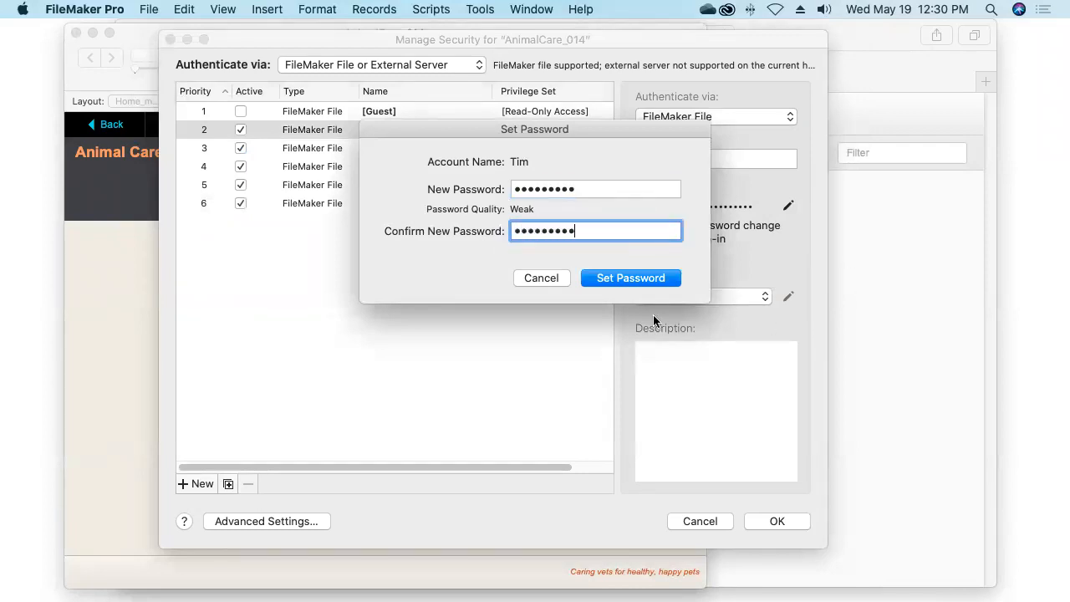
pyautogui.click(616, 278)
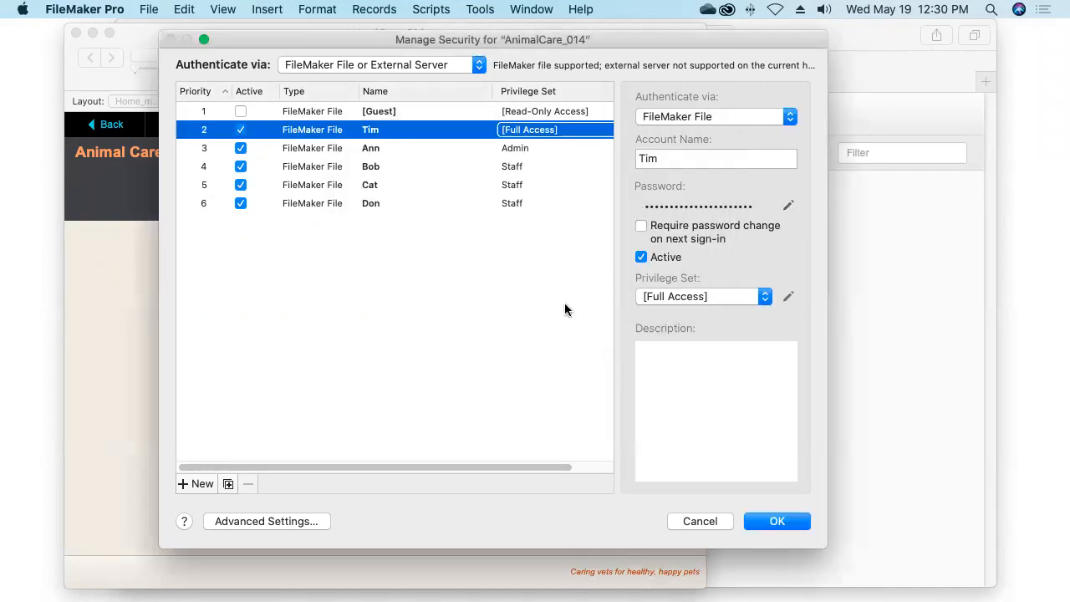
# Save the security changes, verifying with the full-access account name and password
pyautogui.click(764, 521)
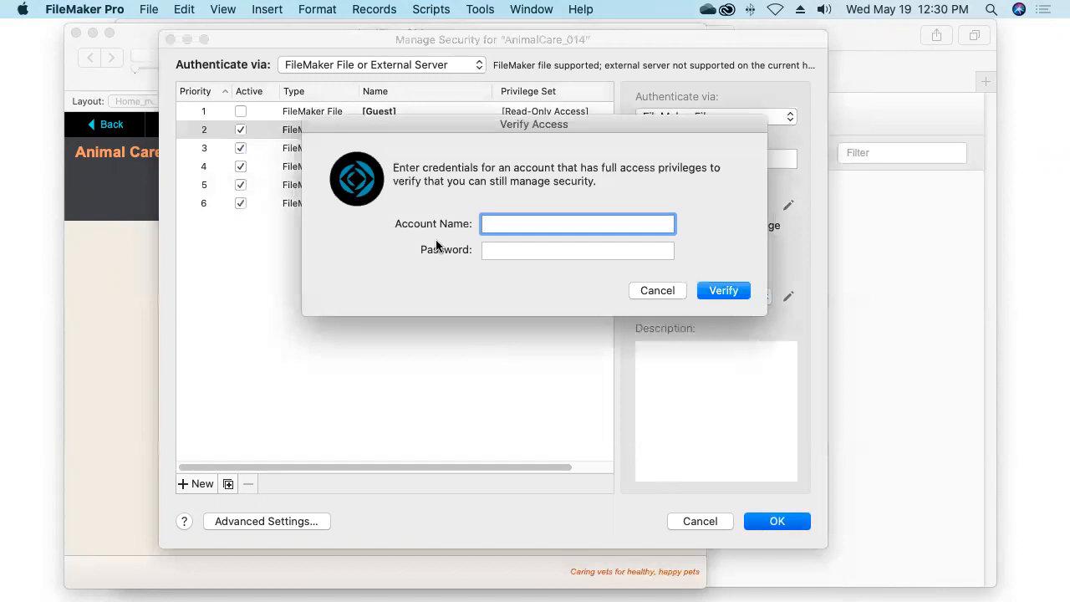
pyautogui.write('Tim')
pyautogui.press('Tab')
pyautogui.write('•••••••••')
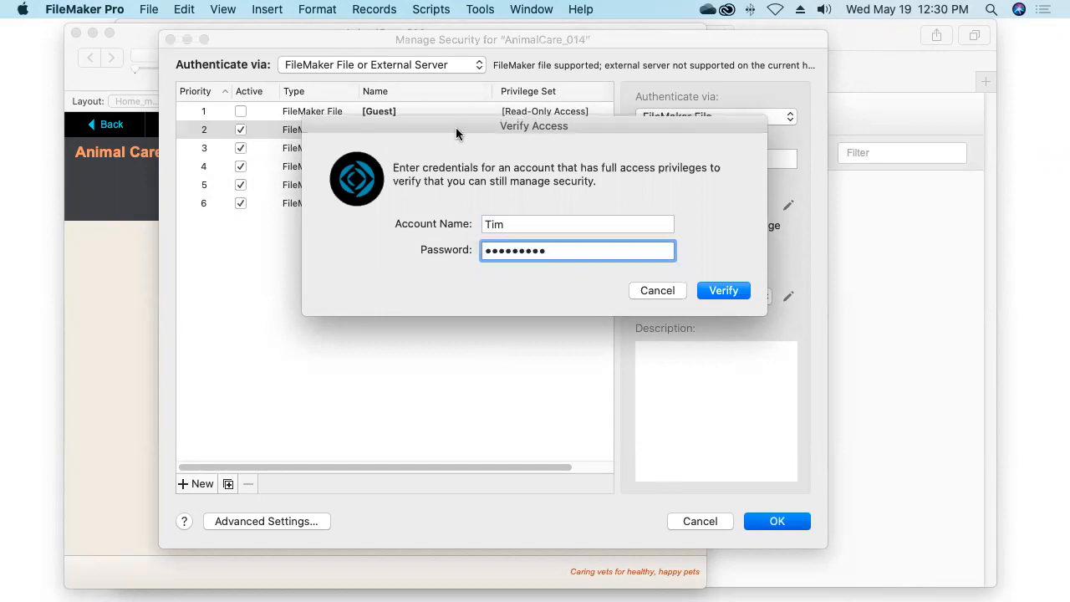
pyautogui.moveTo(456, 127); pyautogui.dragTo(492, 221)
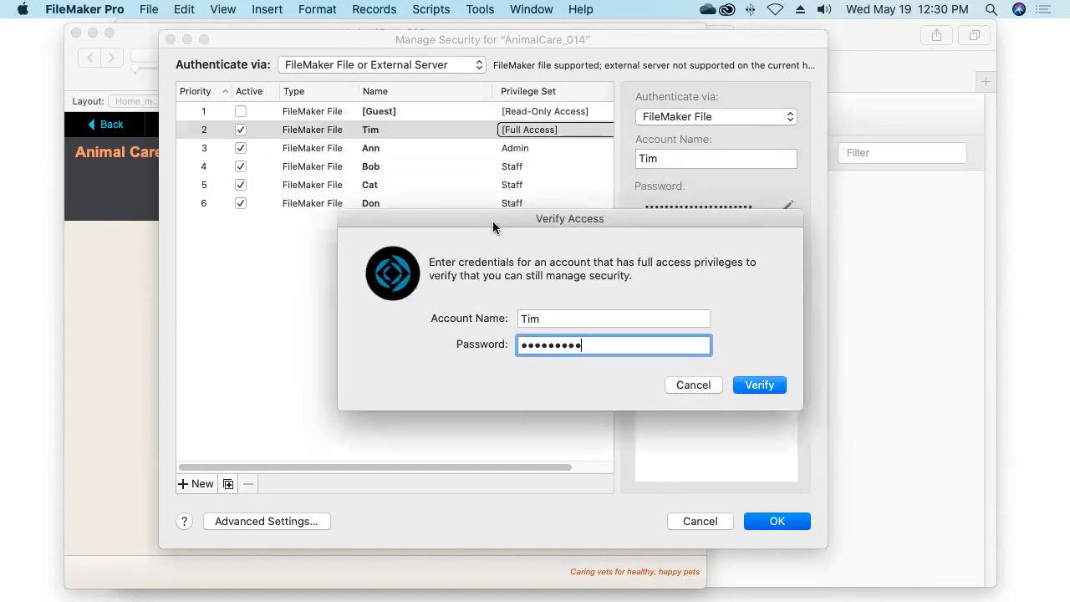
pyautogui.click(752, 385)
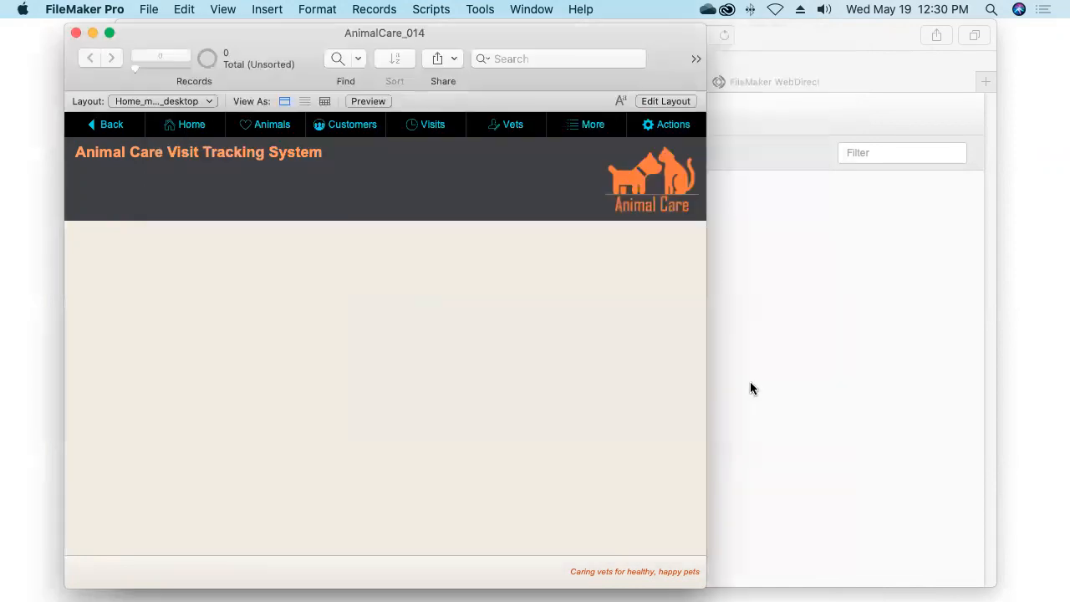
# Uncheck 'Log in using' in AnimalCare_014's File Options, then close the file
pyautogui.click(141, 9)
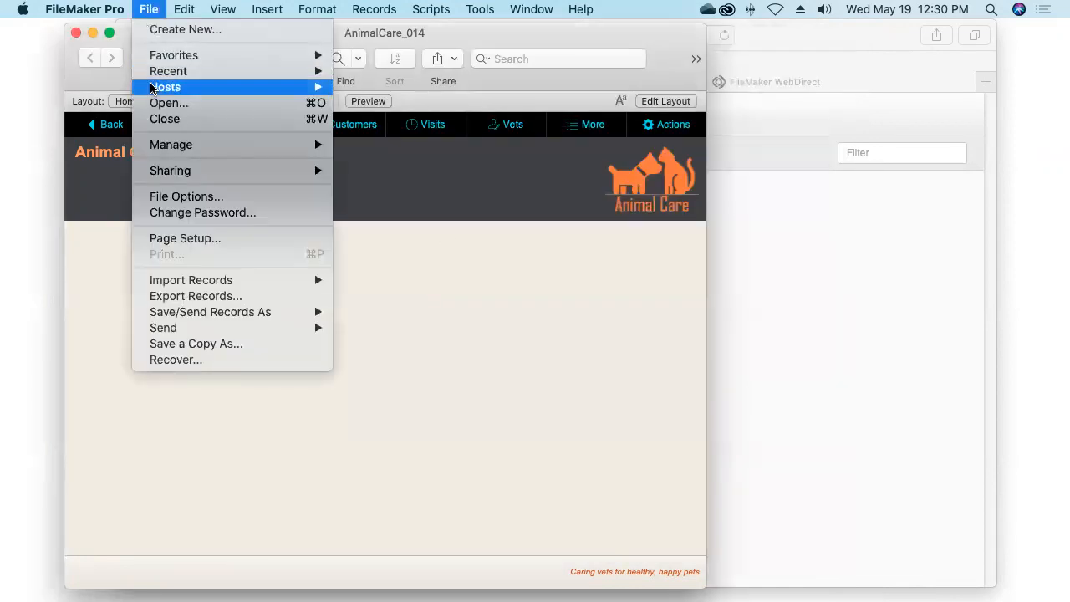
pyautogui.click(176, 202)
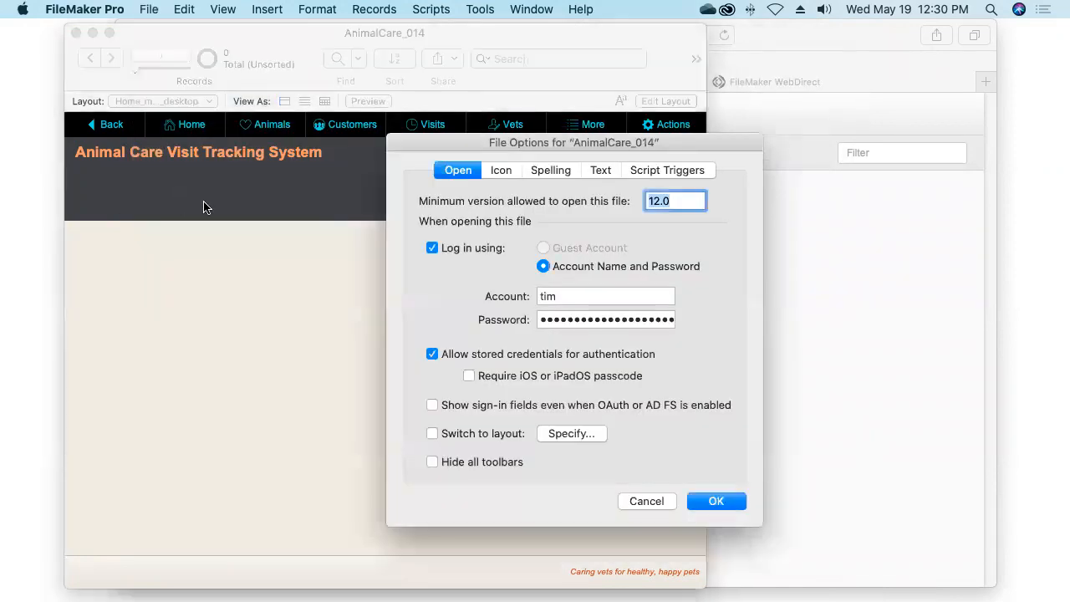
pyautogui.click(433, 247)
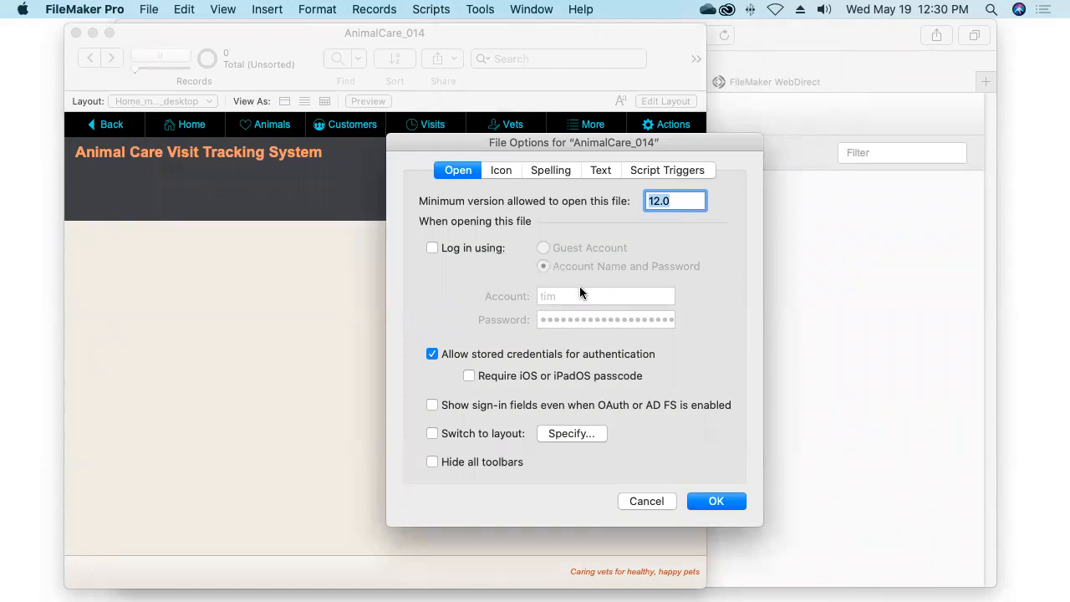
pyautogui.click(715, 502)
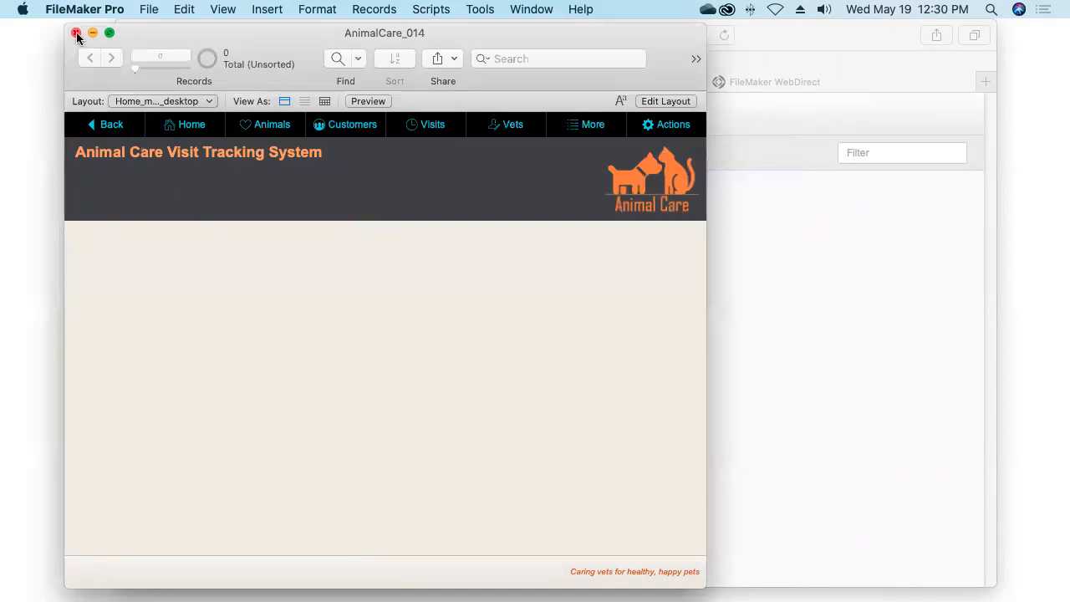
pyautogui.click(76, 34)
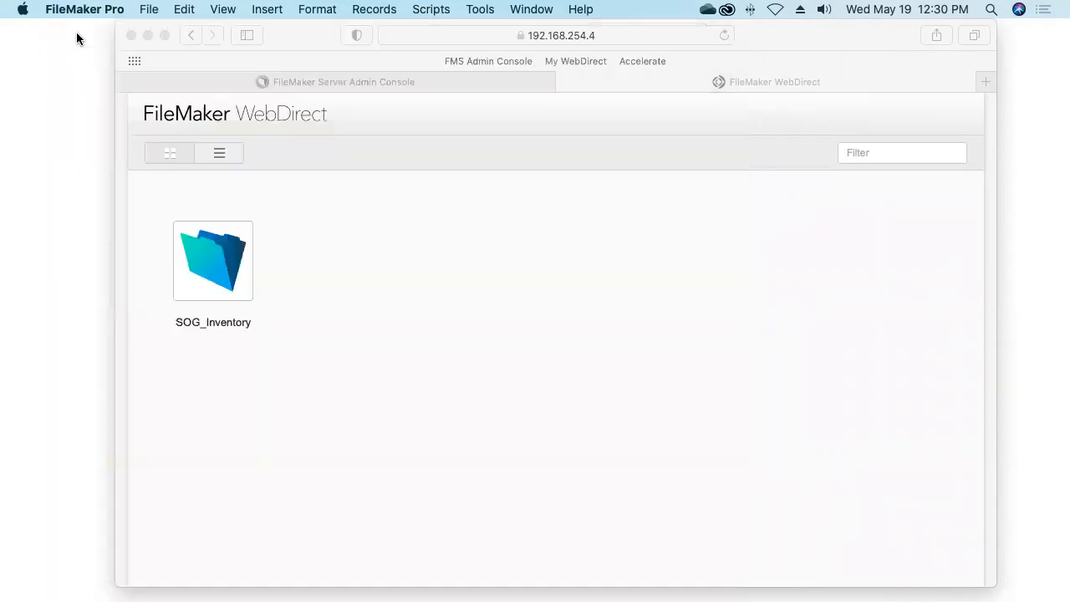
# Start Upload to Host and choose AccelerateFmServer.home under Local
pyautogui.click(150, 9)
pyautogui.moveTo(309, 173)
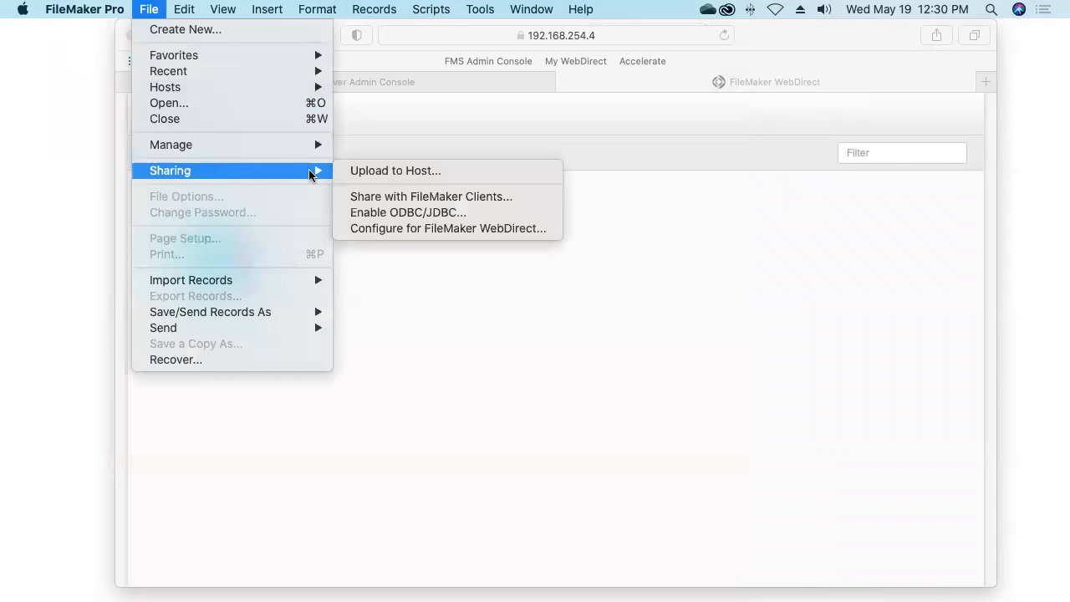
pyautogui.click(390, 171)
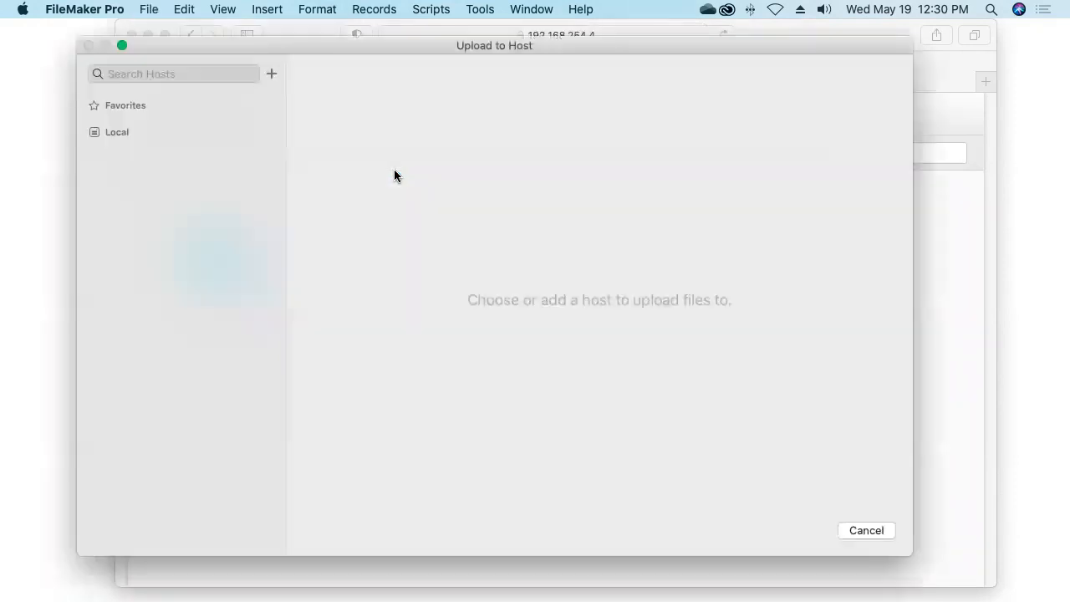
pyautogui.moveTo(228, 140)
pyautogui.click(269, 133)
pyautogui.click(203, 159)
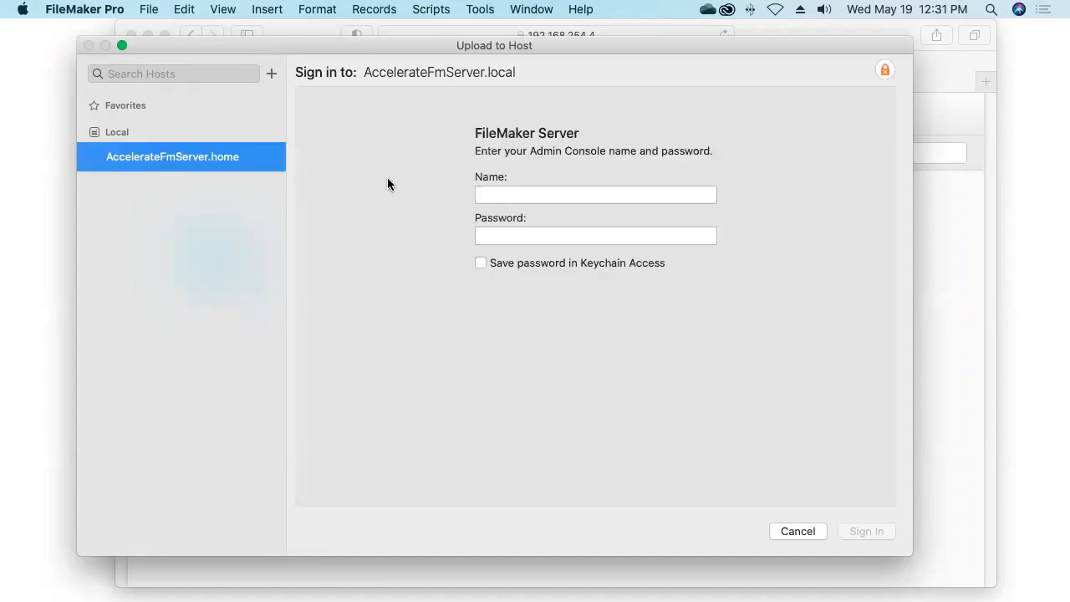
# Sign in with the admin account name and password, then open a new Finder window
pyautogui.press('Tab')
pyautogui.write('**********')
pyautogui.press('Return')
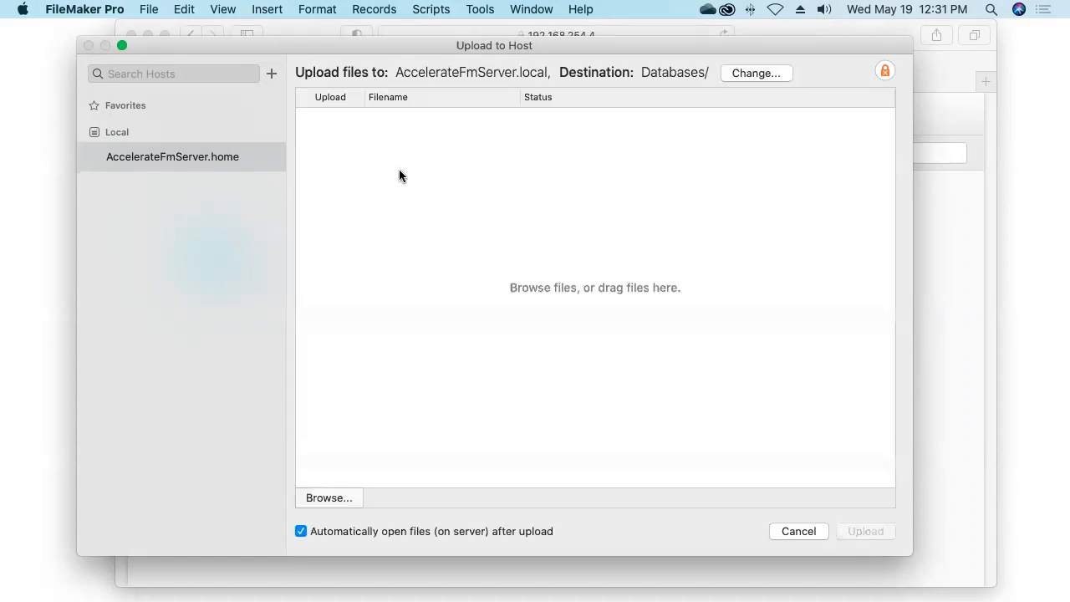
pyautogui.press('super+Tab')
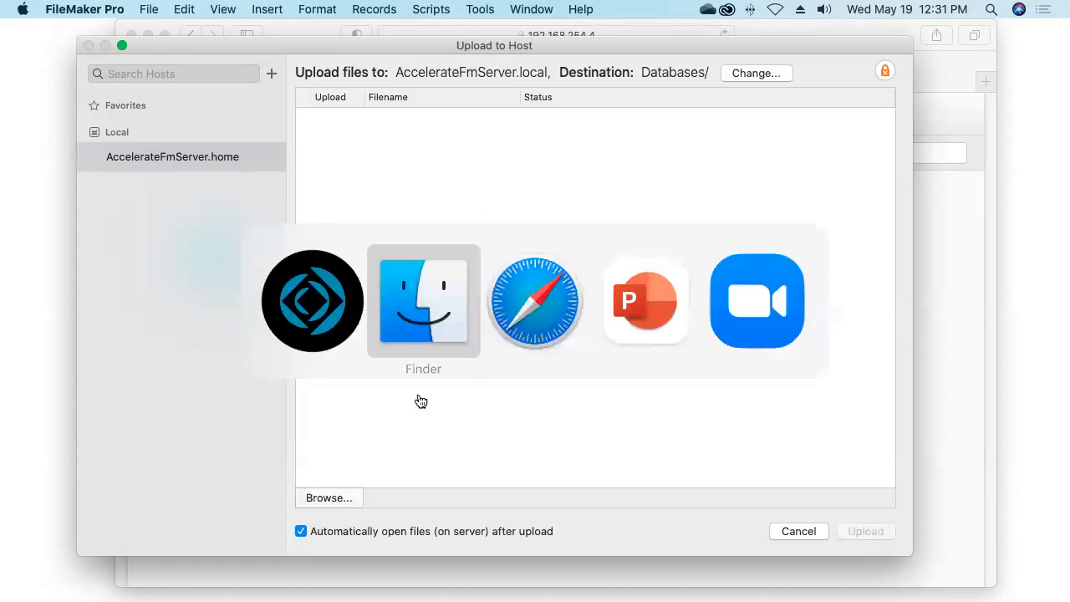
pyautogui.press('super+n')
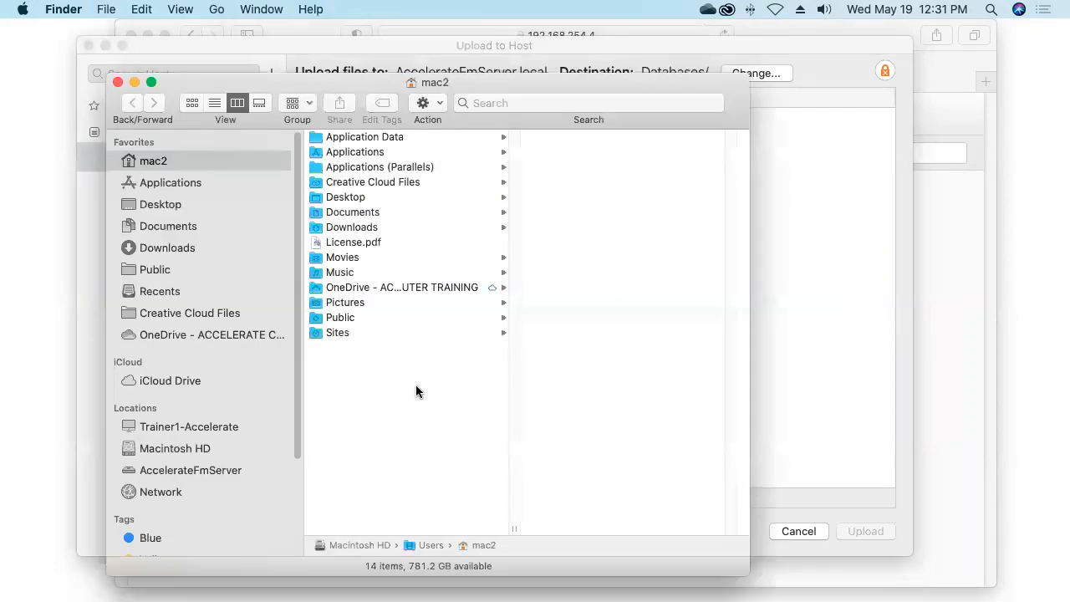
# Upload AnimalCare_014.fmp12 from Desktop > Session 014 to AccelerateFmServer.local
pyautogui.click(184, 206)
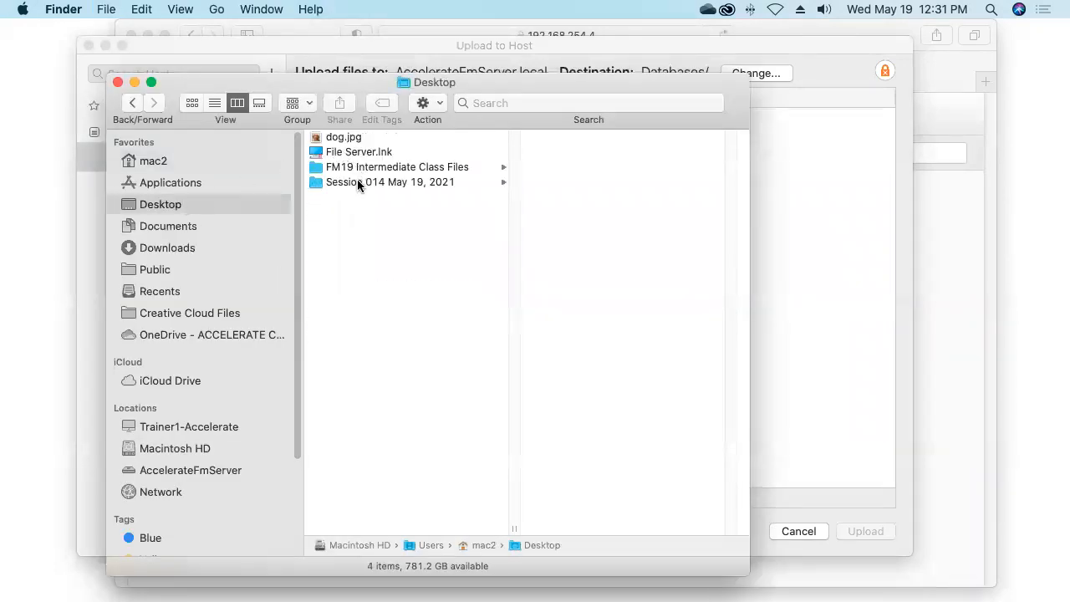
pyautogui.click(357, 182)
pyautogui.moveTo(585, 137); pyautogui.dragTo(766, 199)
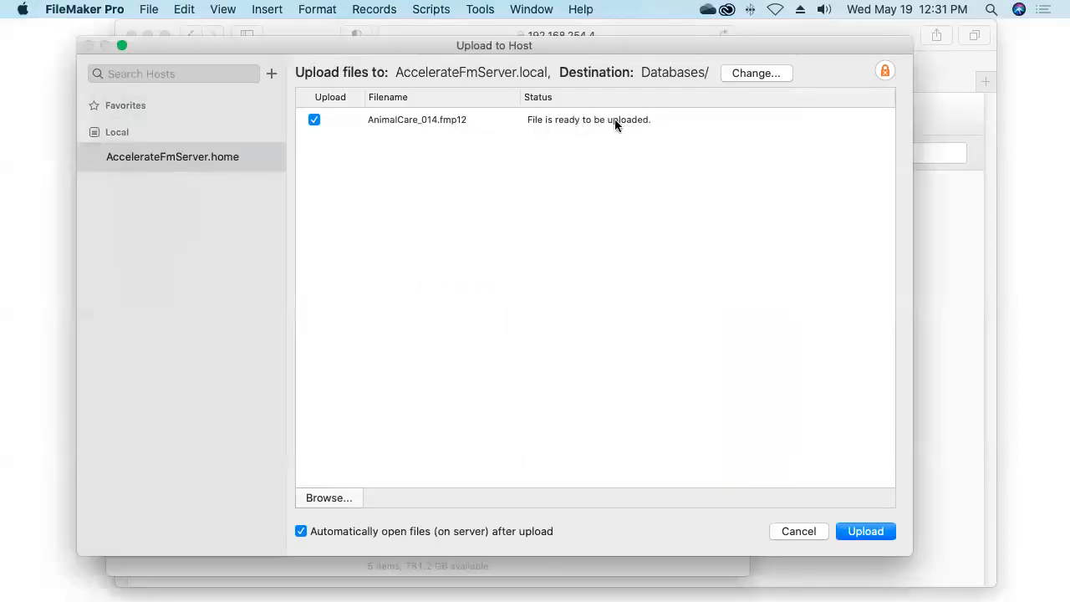
pyautogui.click(853, 533)
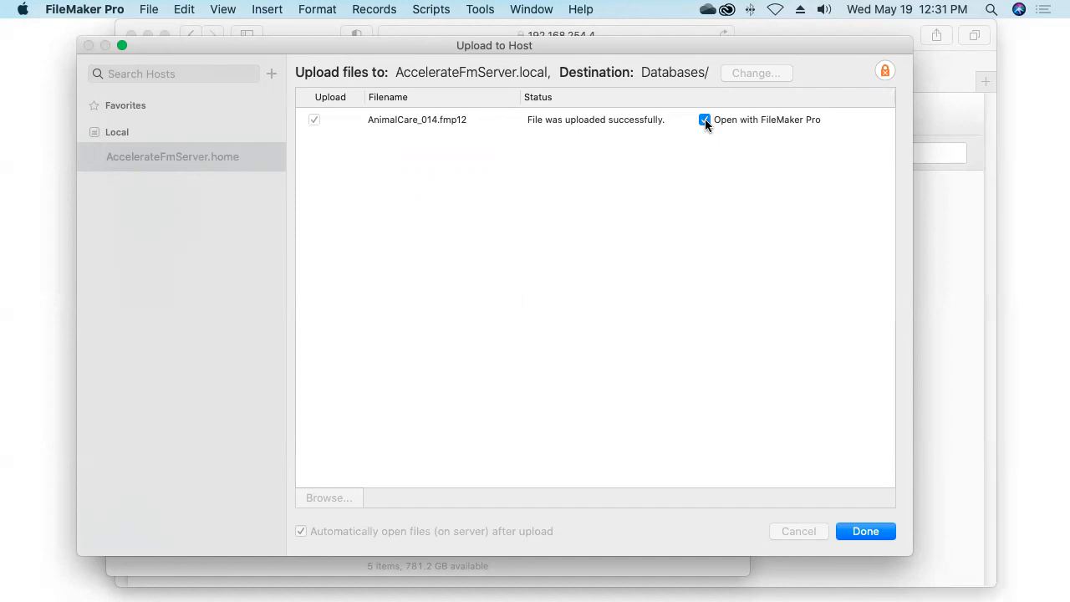
pyautogui.click(861, 534)
# Enter an account name and password in the sign-in dialog, then dismiss the failed sign-in warning
pyautogui.doubleClick(506, 220)
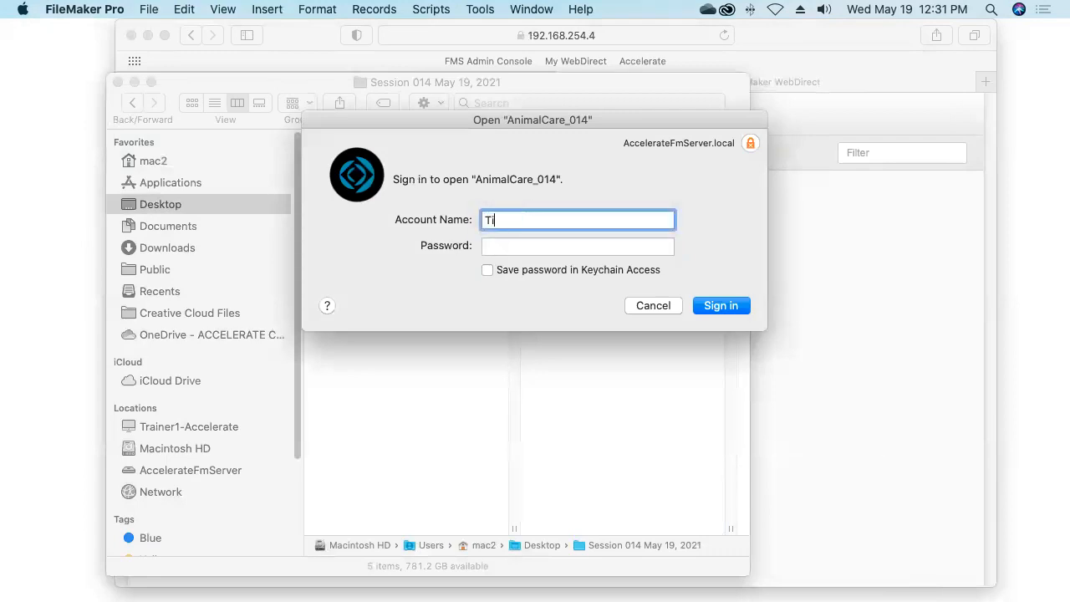
pyautogui.write('ones')
pyautogui.press('Tab')
pyautogui.write('•••••••••')
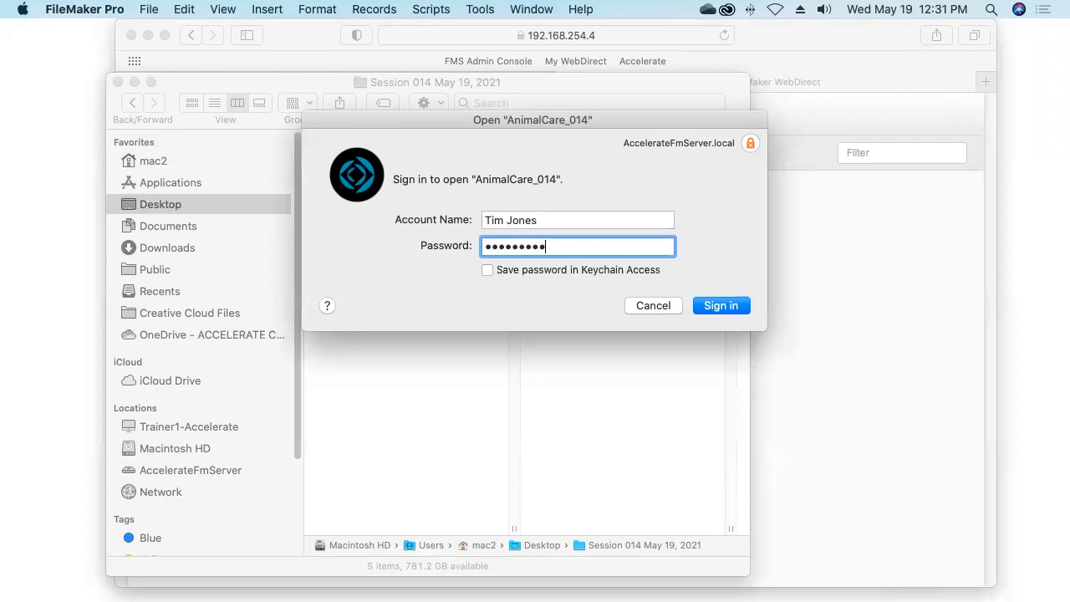
pyautogui.press('Return')
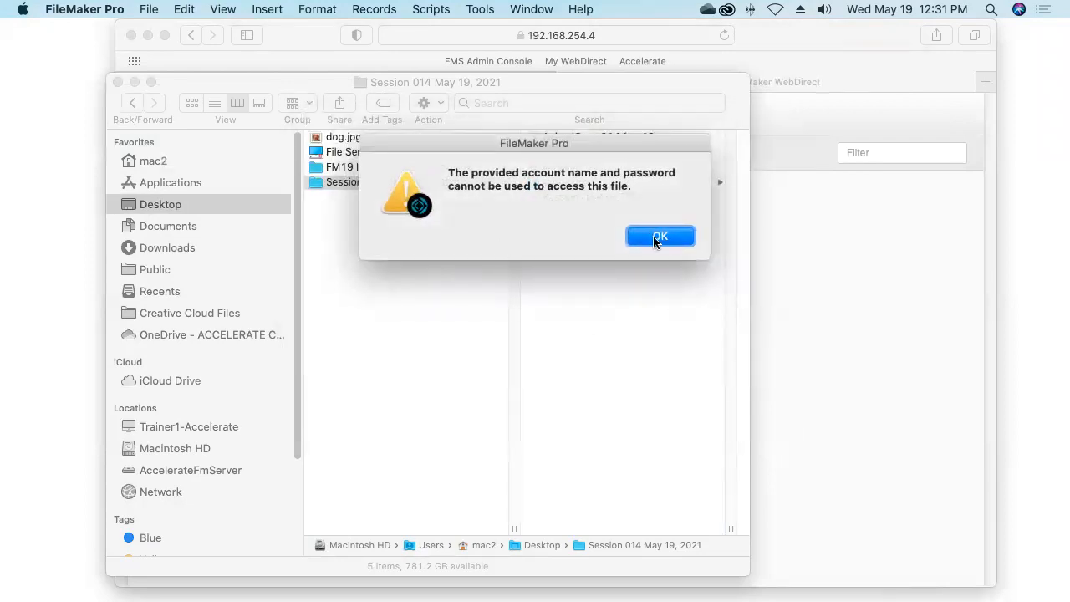
pyautogui.click(660, 238)
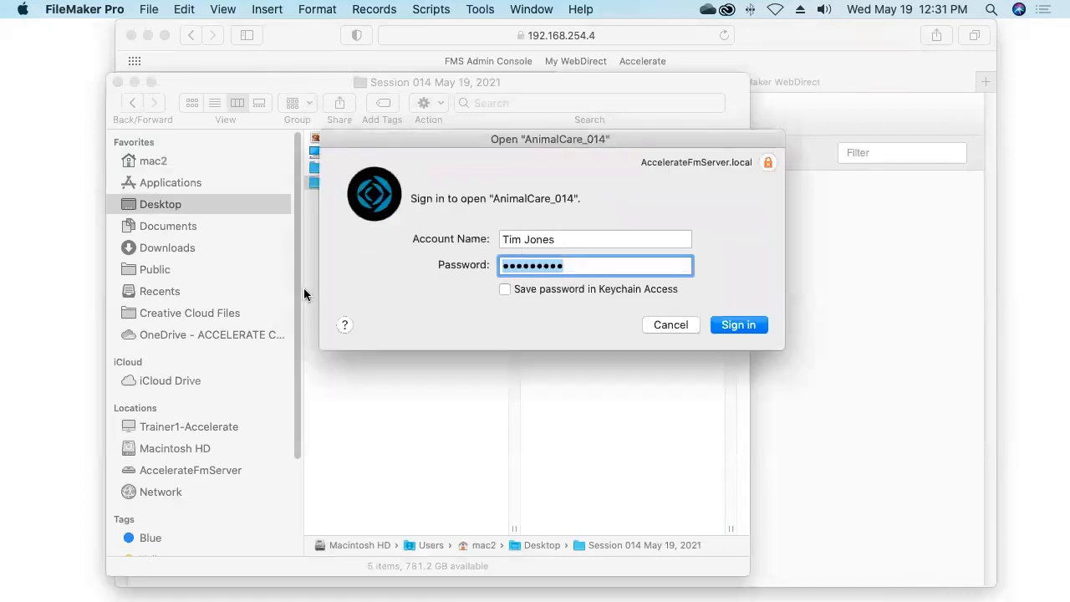
# Correct the account name to open hosted AnimalCare_014, then bring Safari's WebDirect page forward
pyautogui.hotkey('shift', 'Tab')
pyautogui.press('Right')
pyautogui.press('BackSpace')
pyautogui.press('BackSpace')
pyautogui.press('BackSpace')
pyautogui.press('BackSpace')
pyautogui.press('BackSpace')
pyautogui.press('BackSpace')
pyautogui.press('Return')
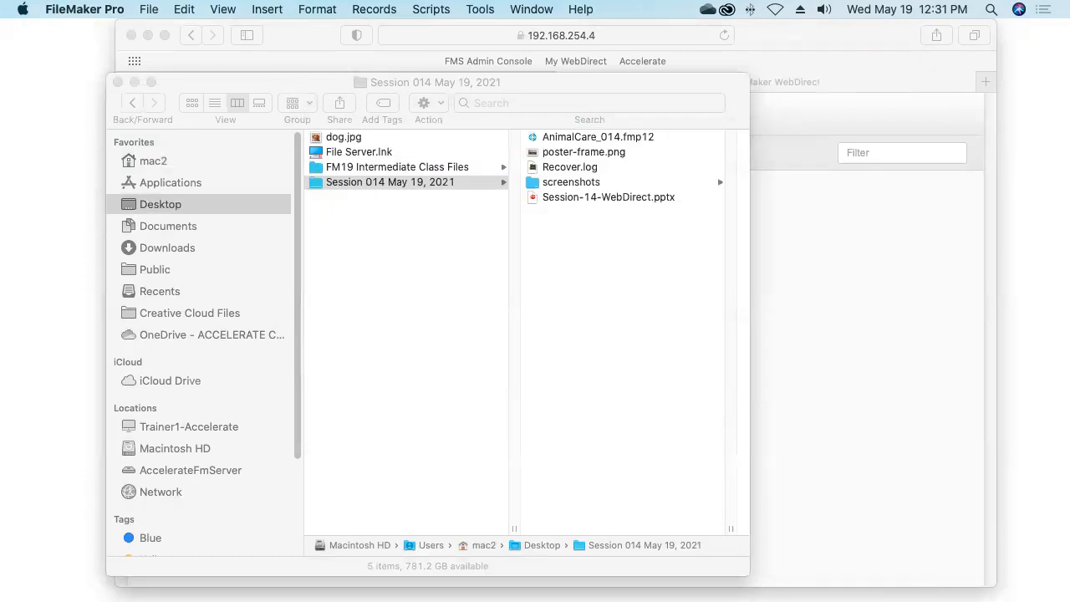
pyautogui.moveTo(234, 36); pyautogui.dragTo(179, 35)
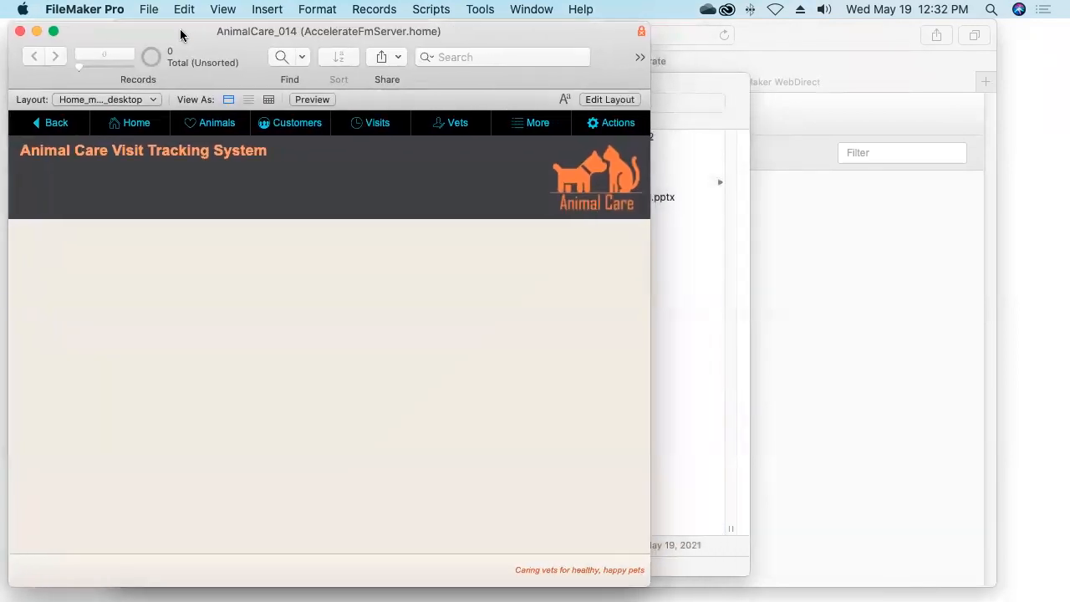
pyautogui.click(856, 302)
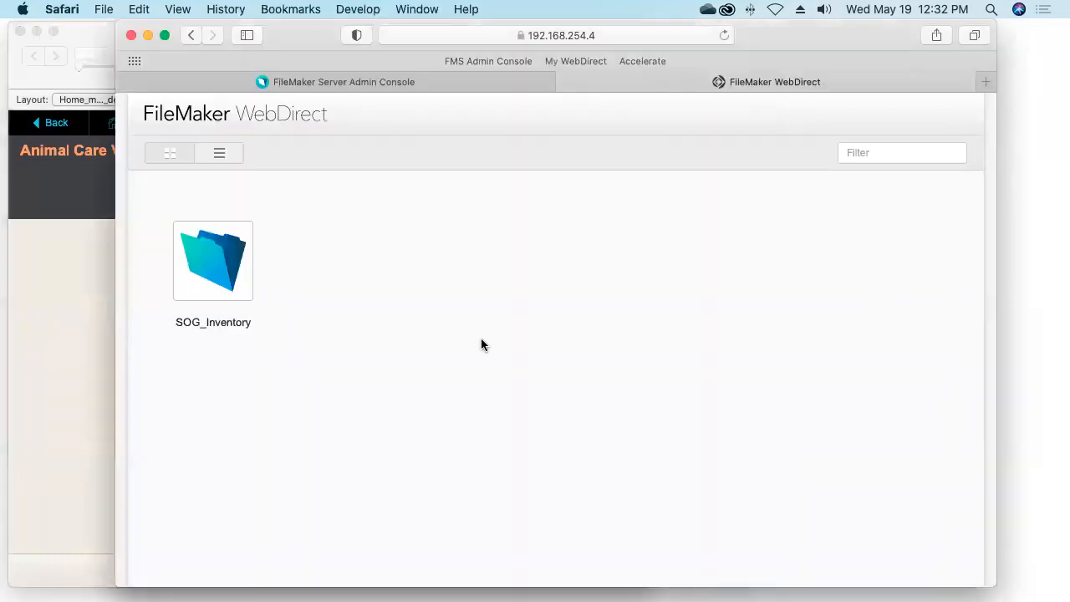
# Reload the WebDirect launch page, open AnimalCare_014, and sign in with the account name
pyautogui.click(724, 36)
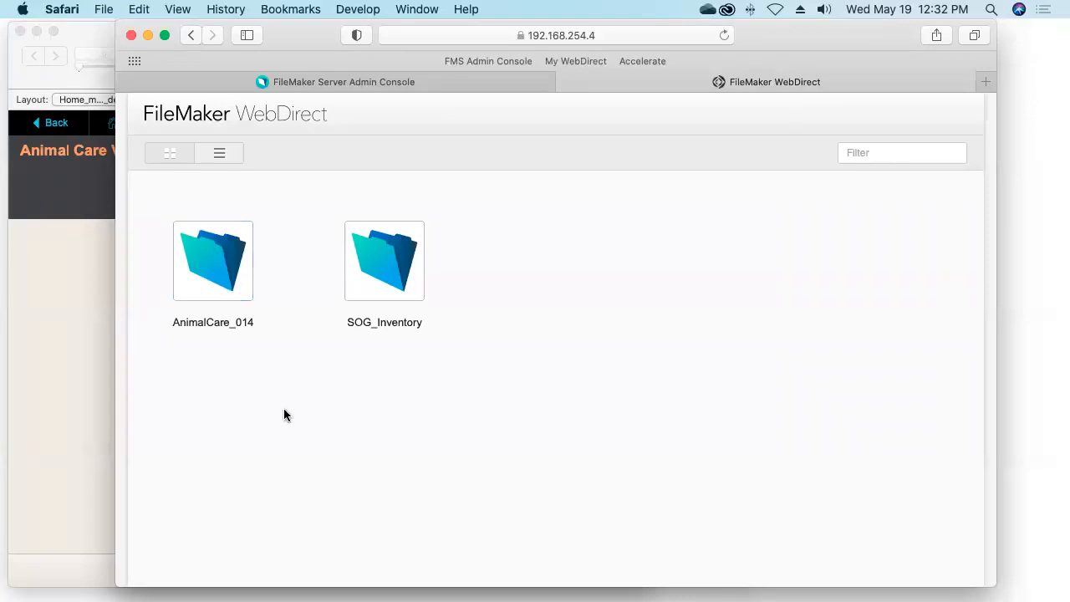
pyautogui.click(216, 262)
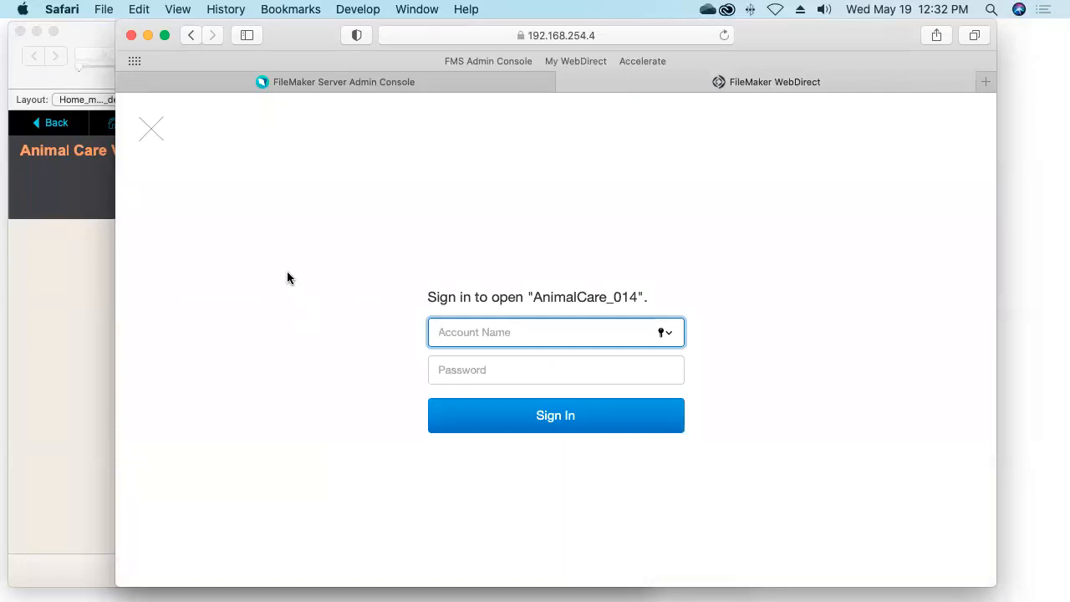
pyautogui.write('Bob')
pyautogui.press('Tab')
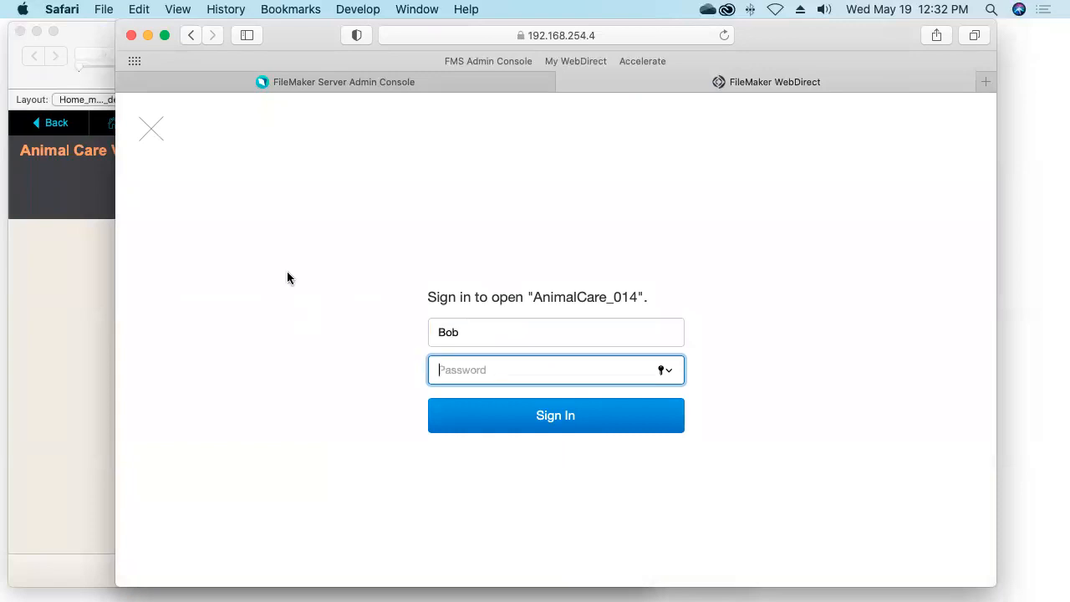
pyautogui.click(554, 418)
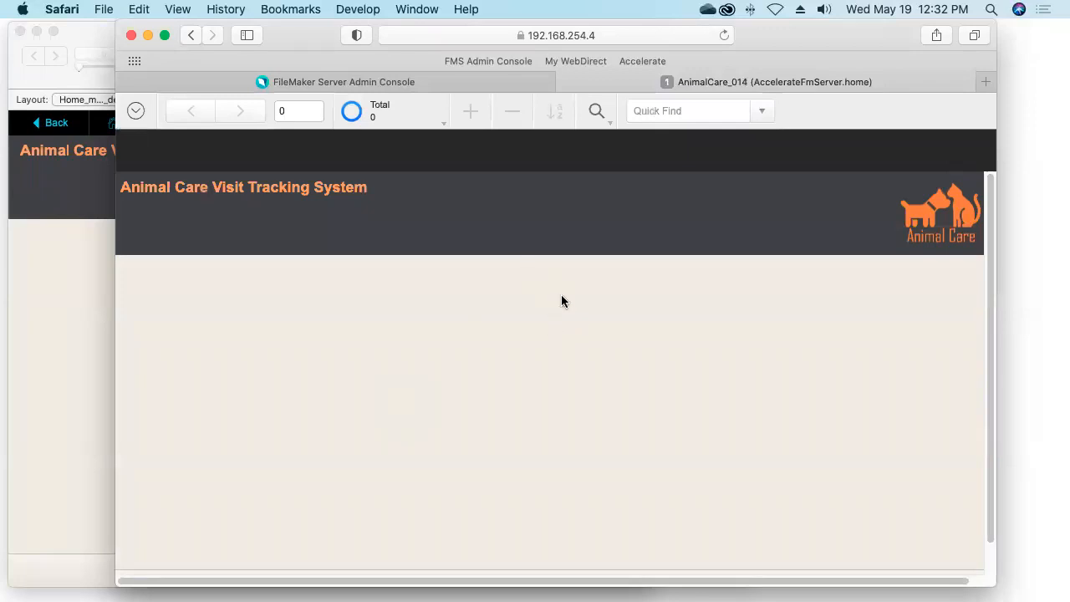
pyautogui.click(631, 33)
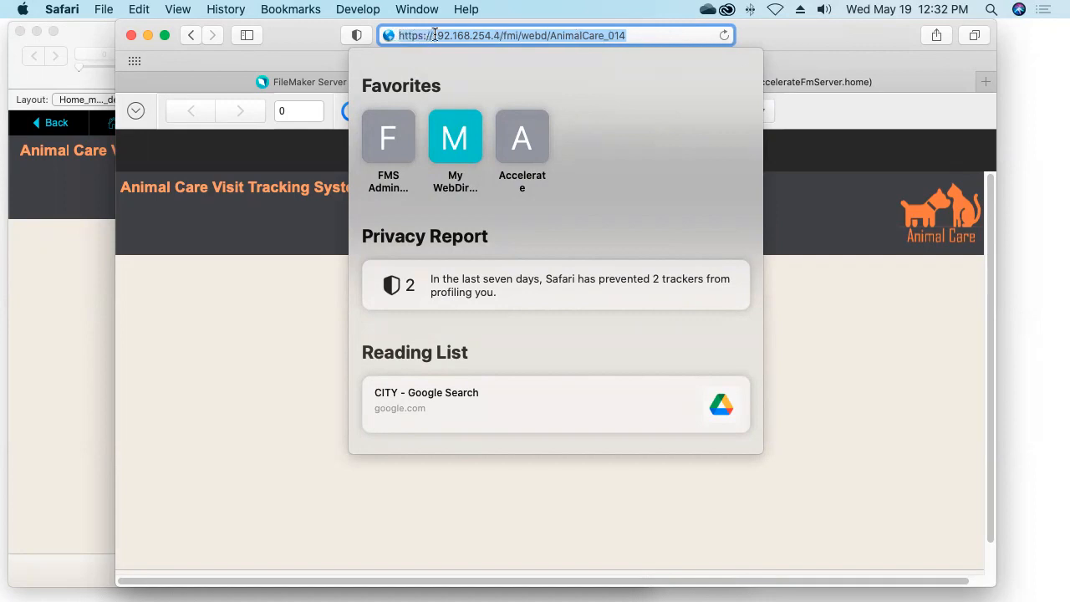
pyautogui.click(499, 35)
pyautogui.moveTo(498, 35); pyautogui.dragTo(433, 36)
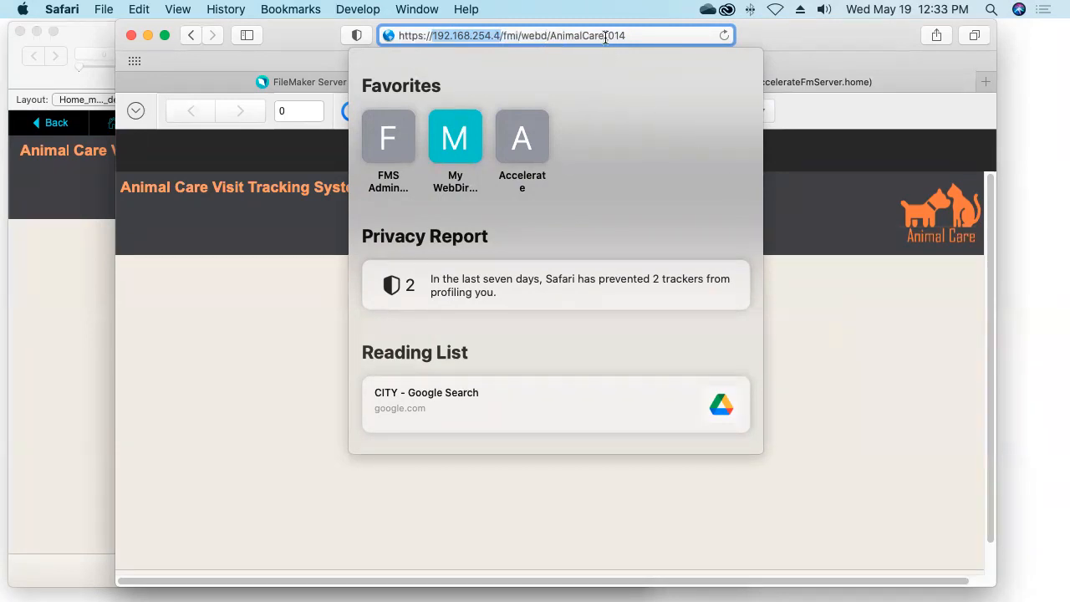
pyautogui.moveTo(550, 35); pyautogui.dragTo(636, 35)
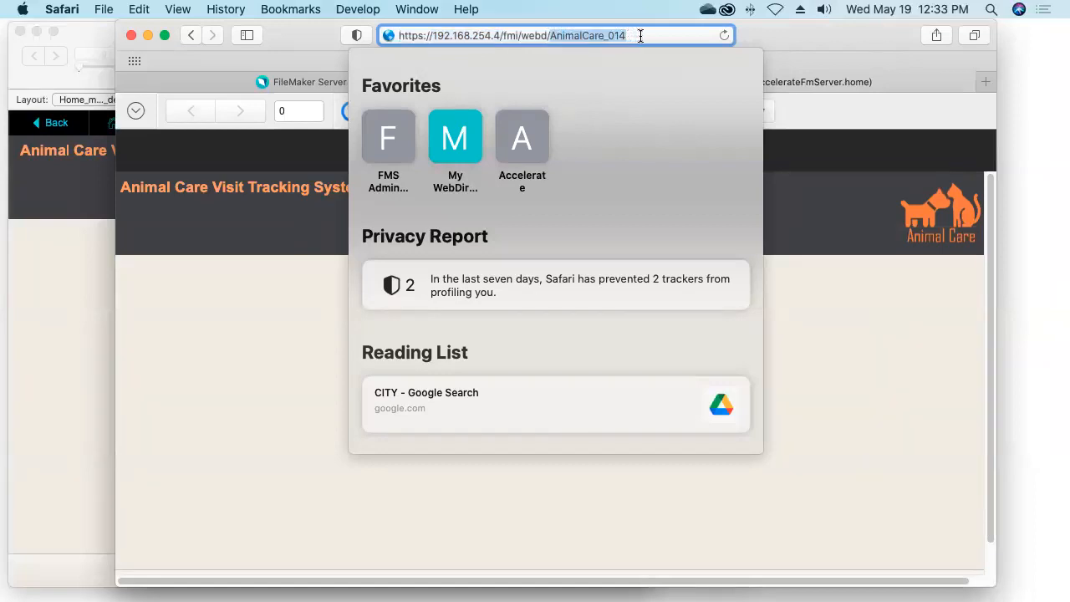
pyautogui.click(637, 36)
pyautogui.press('Return')
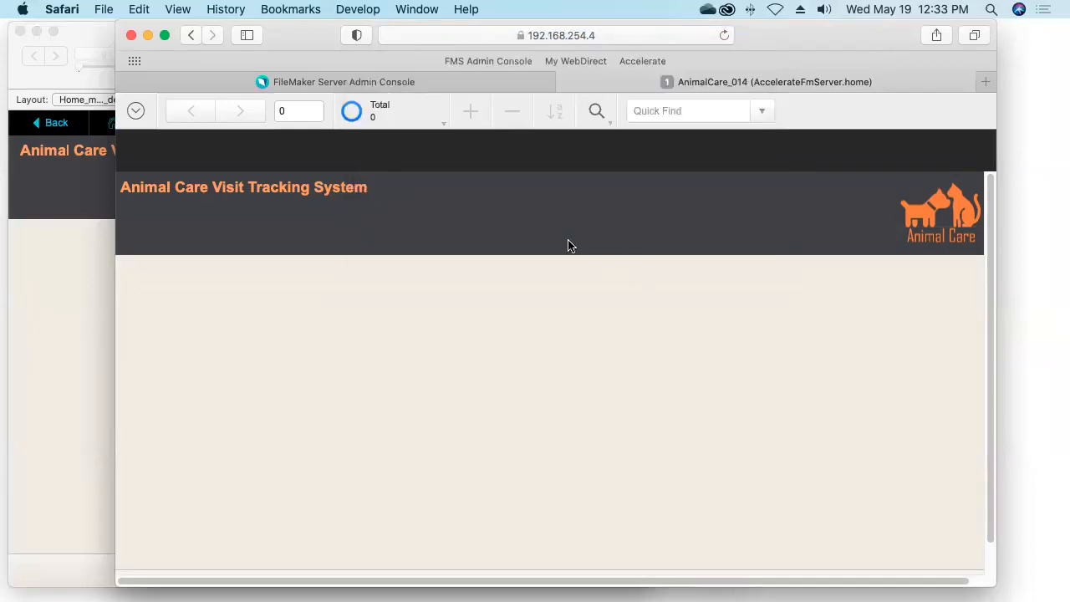
pyautogui.moveTo(317, 39); pyautogui.dragTo(388, 39)
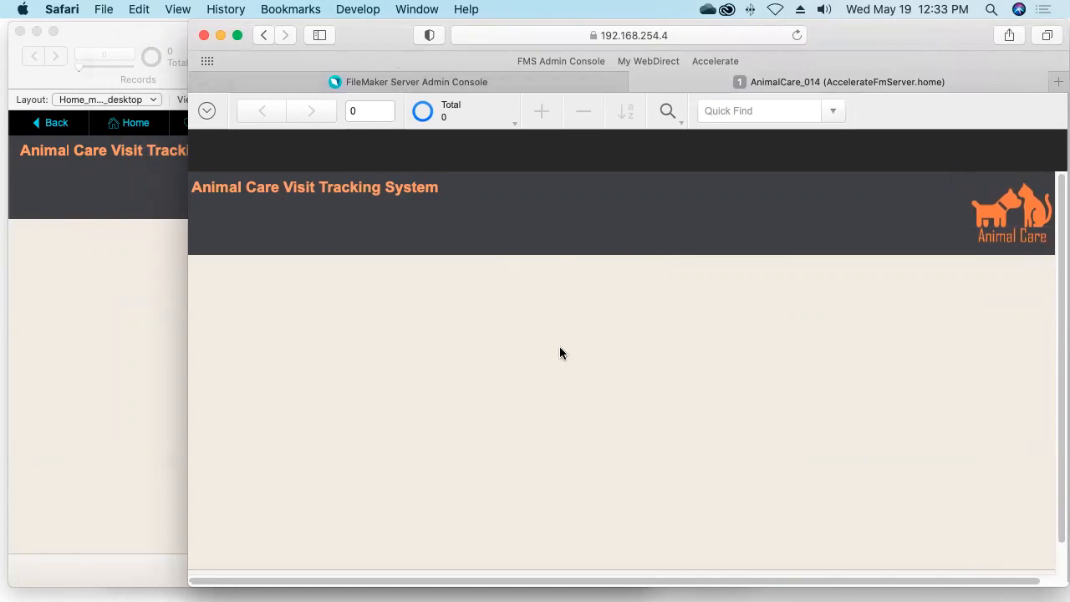
# Nudge and slightly enlarge the FileMaker Pro AnimalCare_014 window, then bring Safari back in front
pyautogui.click(77, 315)
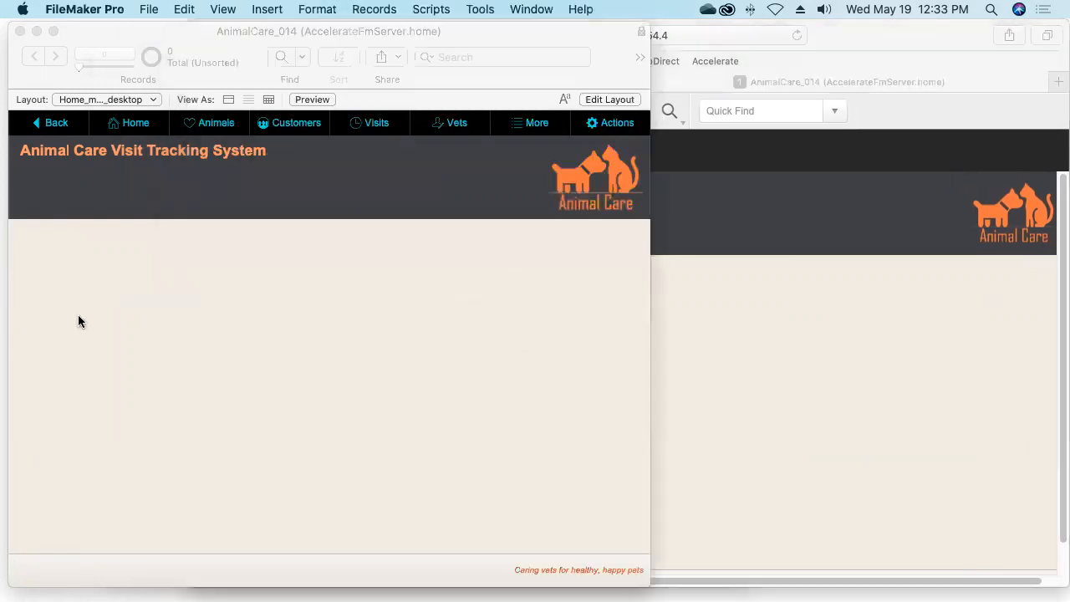
pyautogui.moveTo(205, 34); pyautogui.dragTo(197, 31)
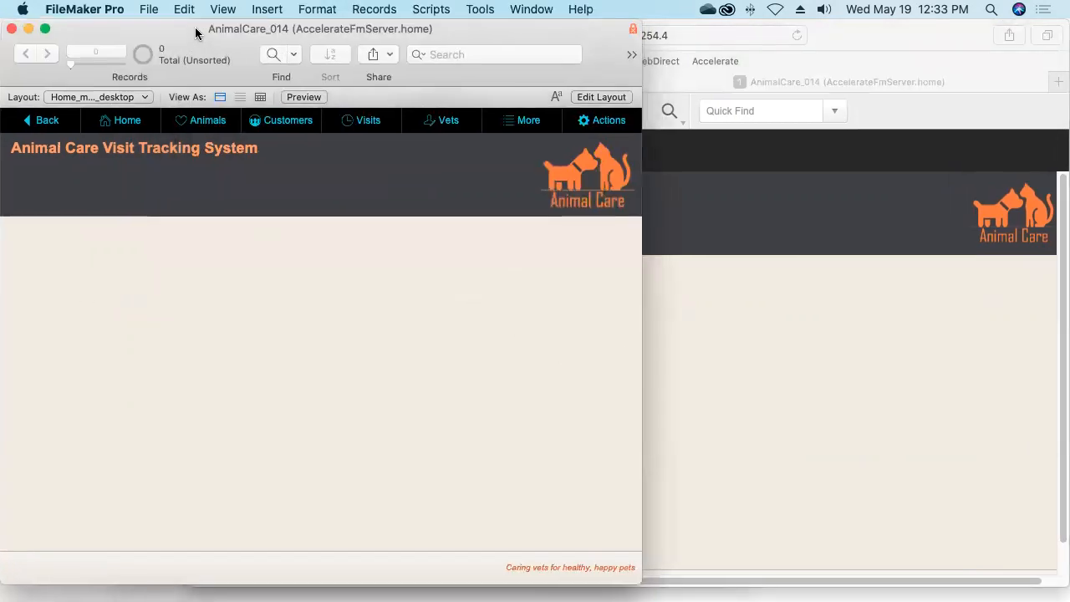
pyautogui.moveTo(635, 583); pyautogui.dragTo(638, 593)
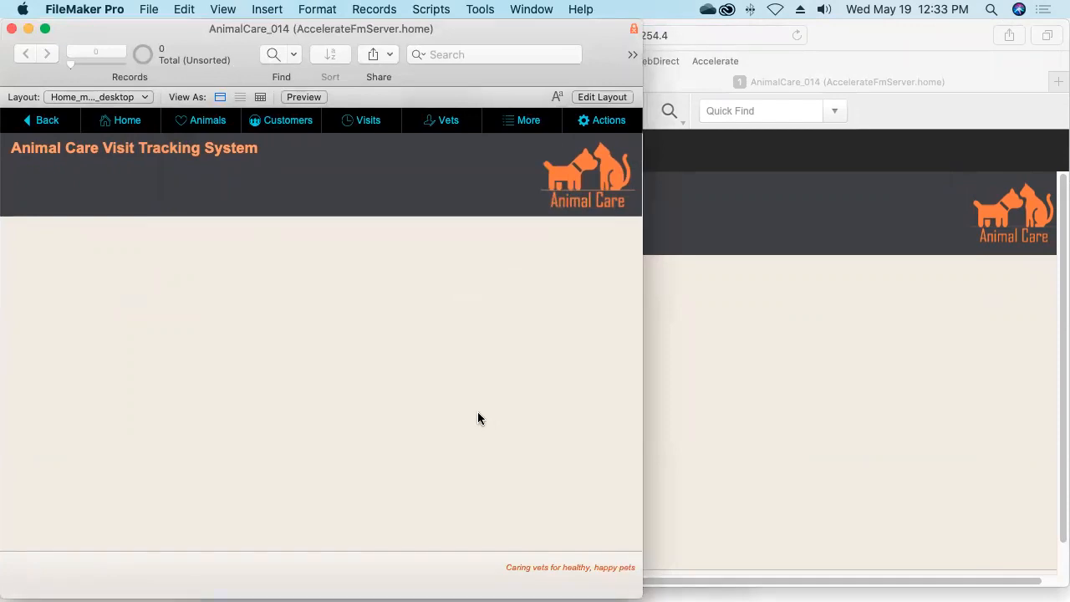
pyautogui.click(812, 393)
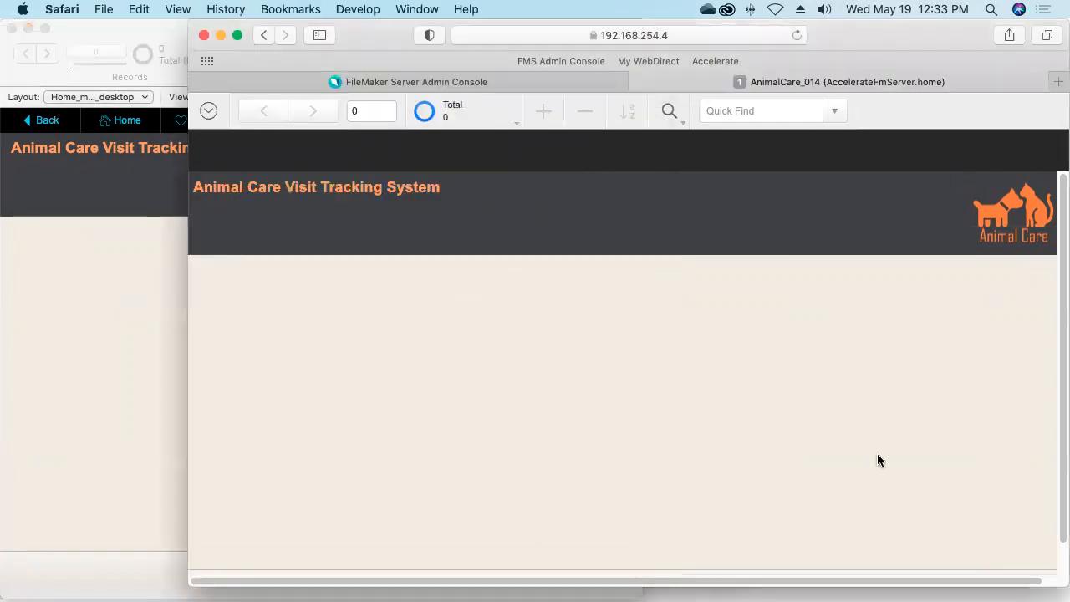
pyautogui.hscroll(2, 978, 585)
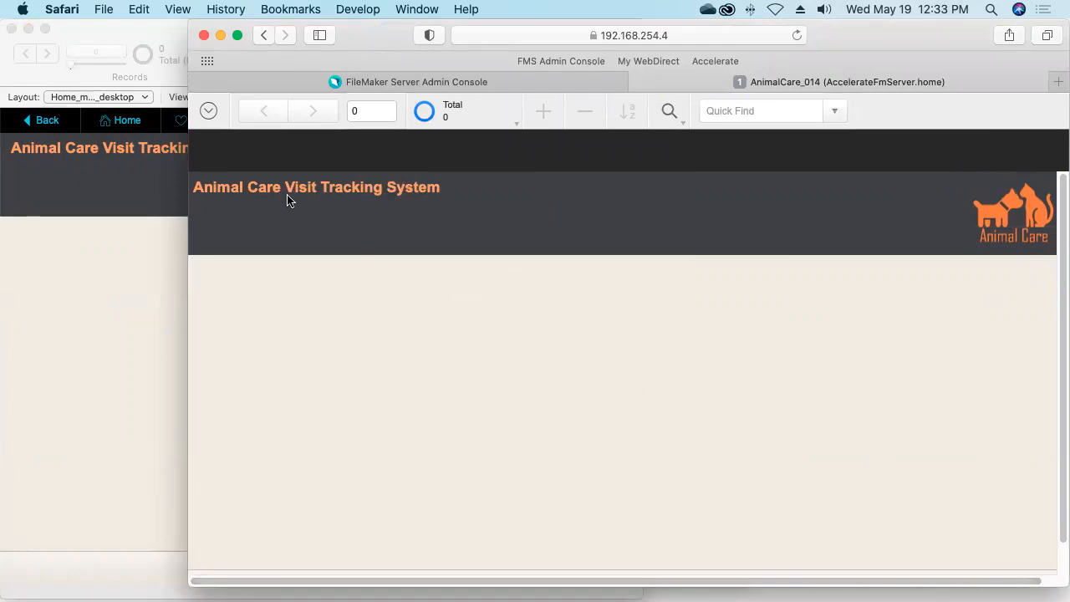
# Switch WebDirect to the ANIMAL_form_web layout
pyautogui.click(209, 112)
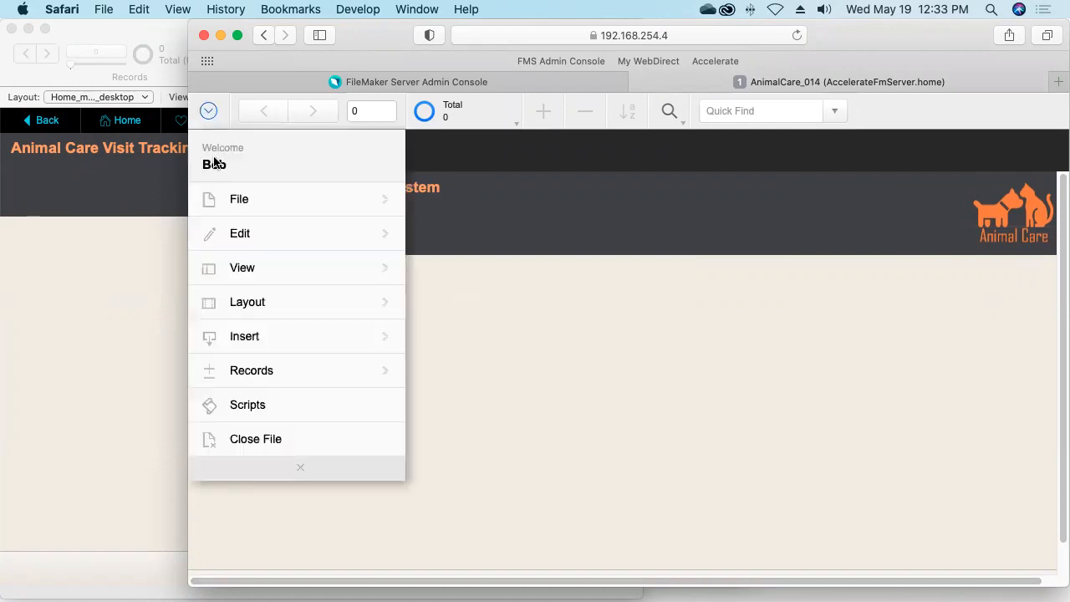
pyautogui.click(242, 309)
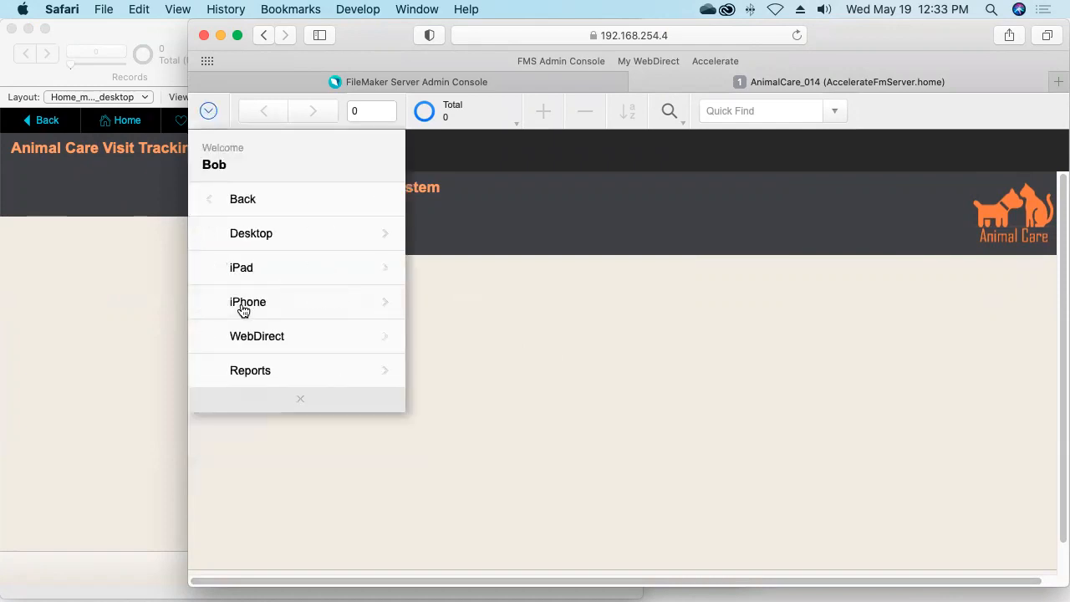
pyautogui.click(268, 338)
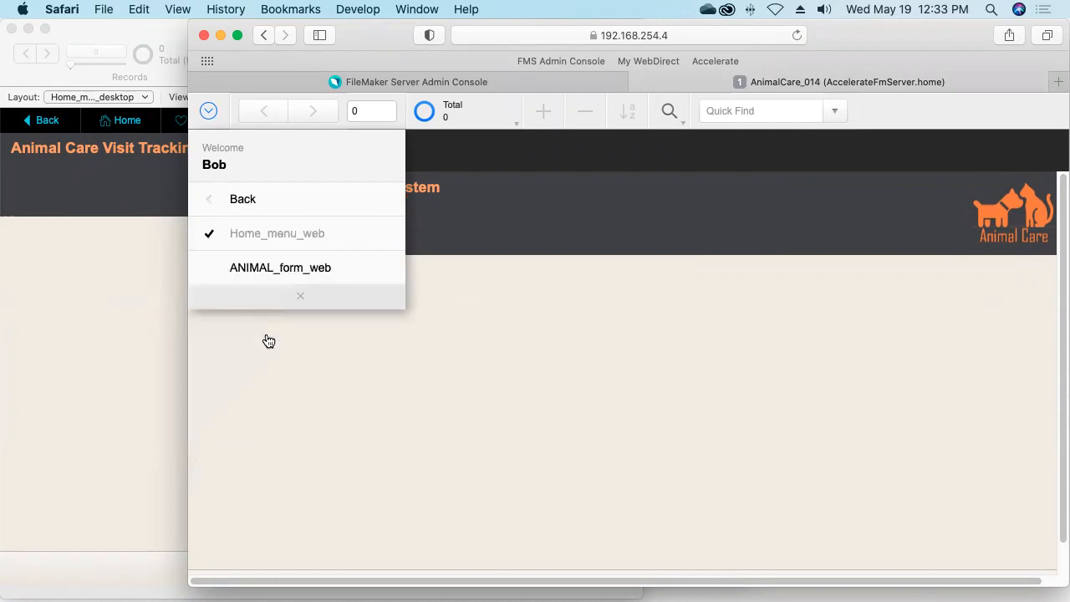
pyautogui.click(293, 269)
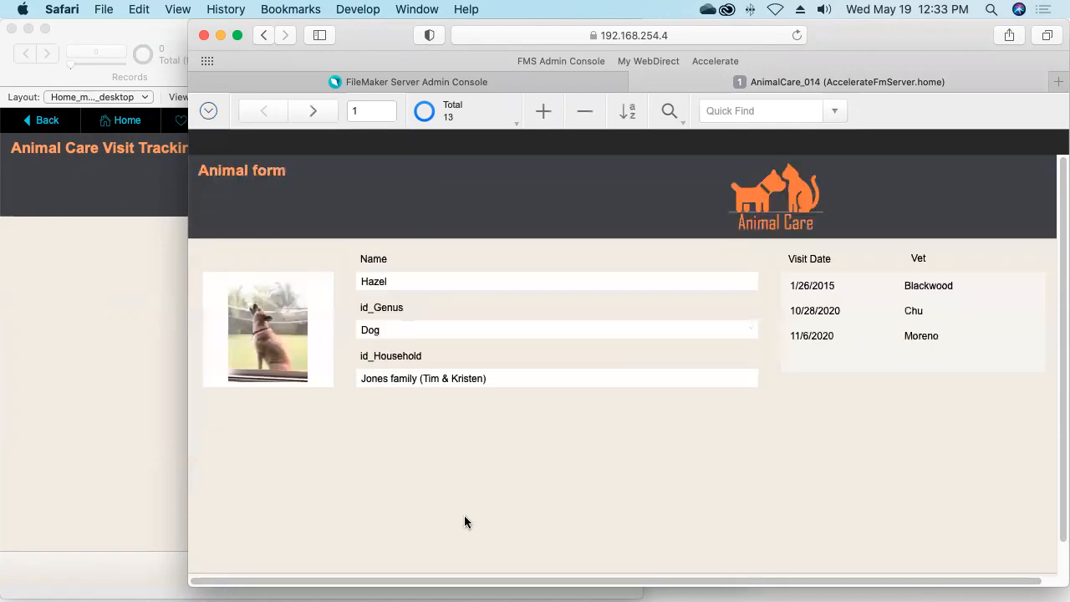
# Open Hazel's record from the Animals list in FileMaker Pro and arrange both windows side by side
pyautogui.click(69, 284)
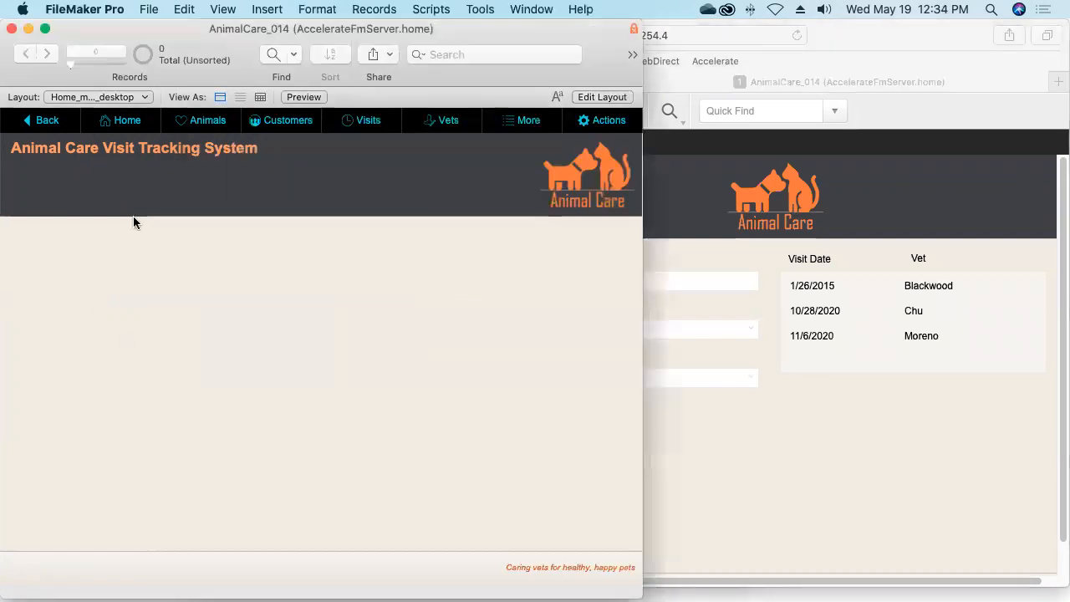
pyautogui.click(200, 122)
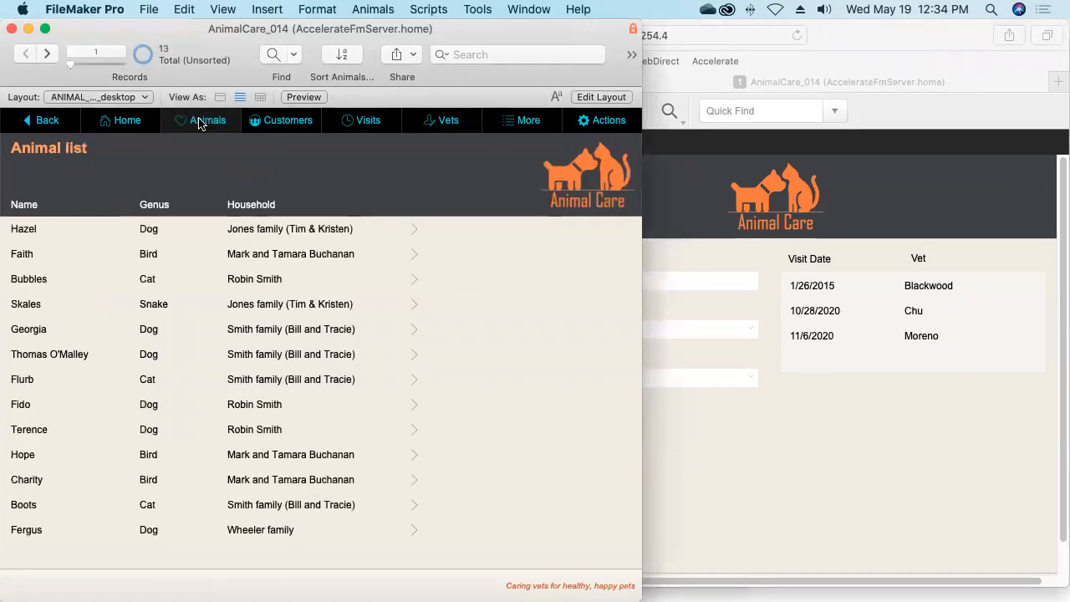
pyautogui.click(416, 235)
pyautogui.click(773, 467)
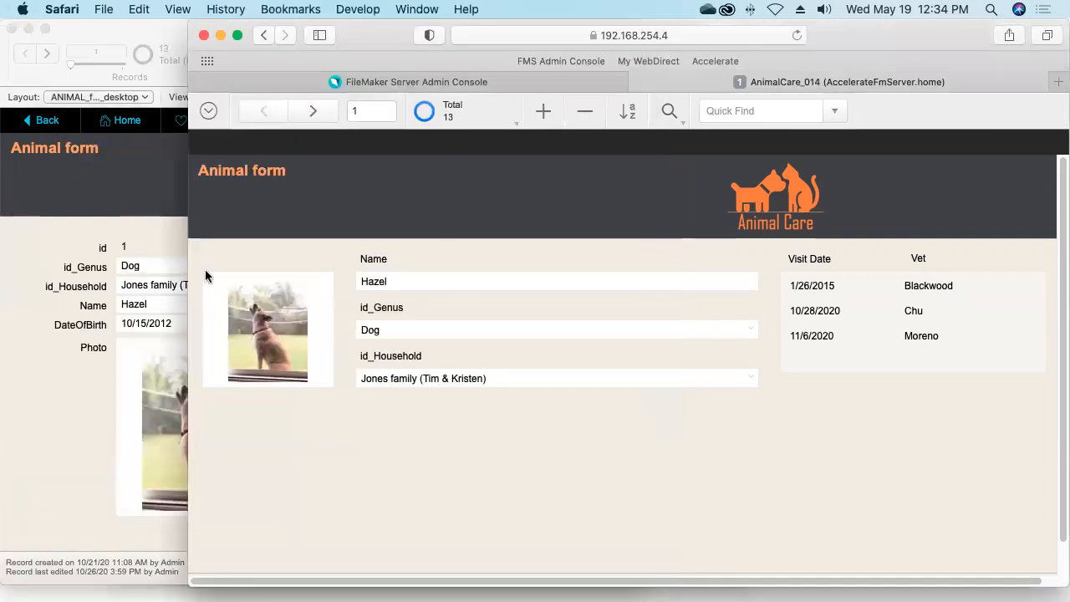
pyautogui.moveTo(187, 278); pyautogui.dragTo(509, 286)
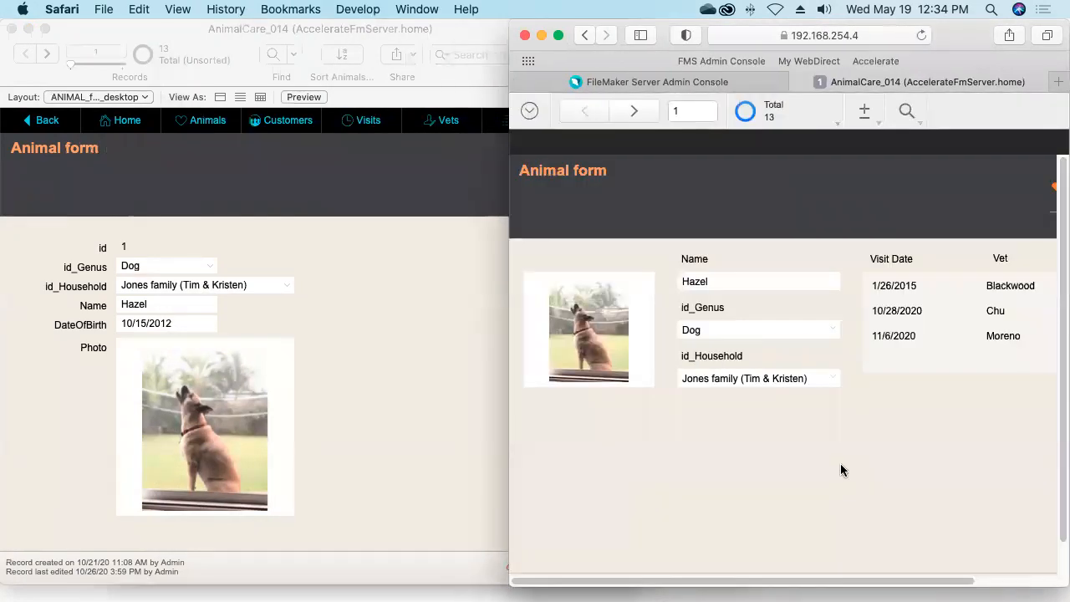
pyautogui.click(400, 393)
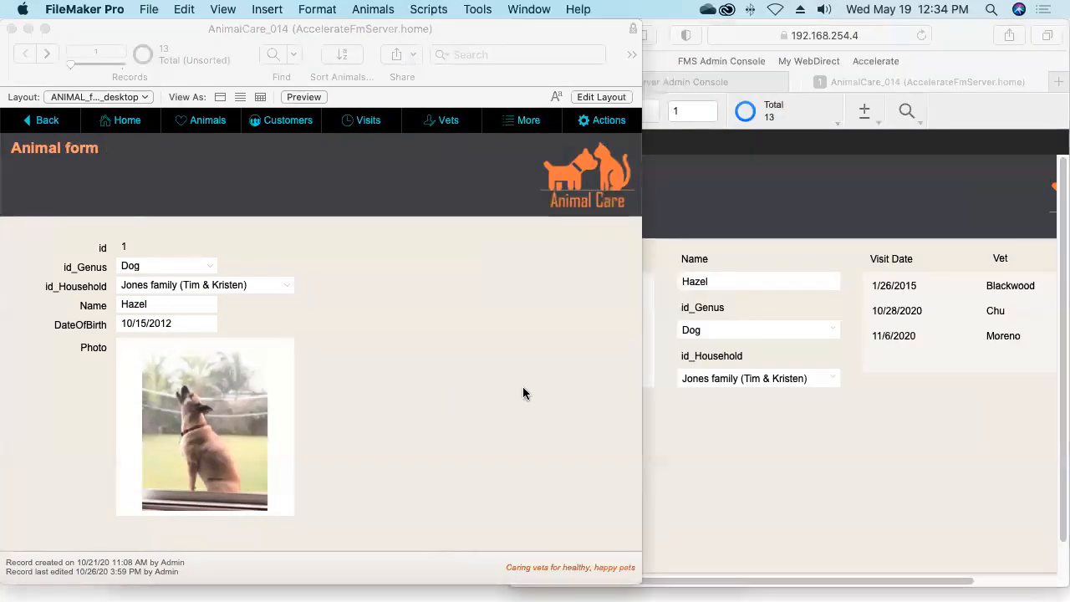
pyautogui.moveTo(642, 399); pyautogui.dragTo(513, 388)
# Restore the animal's Name field back to 'Hazel' in WebDirect
pyautogui.click(648, 430)
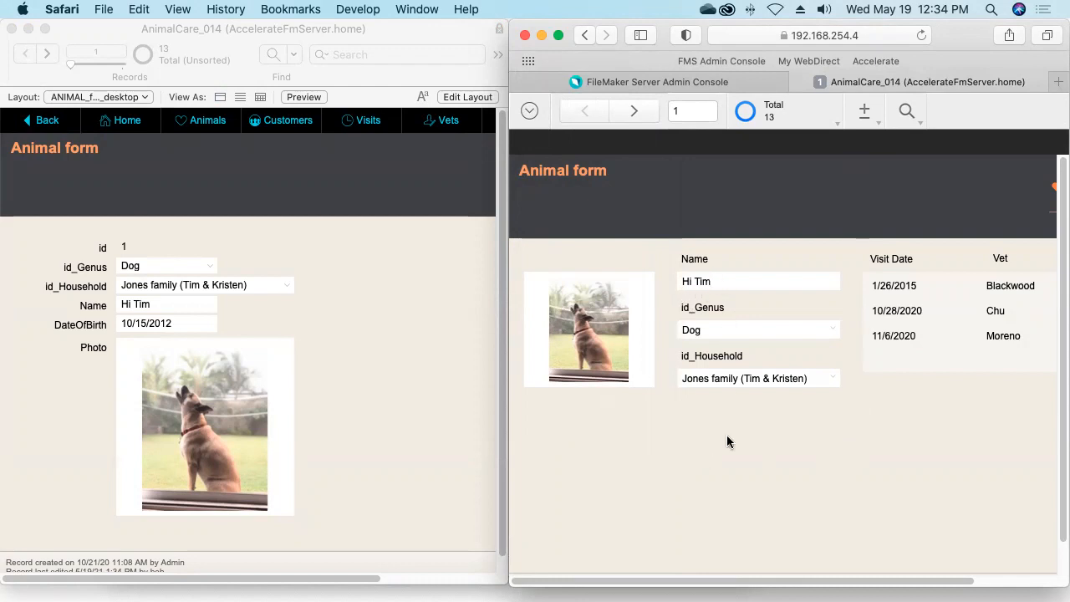
pyautogui.click(721, 282)
pyautogui.doubleClick(720, 282)
pyautogui.moveTo(659, 278); pyautogui.dragTo(659, 282)
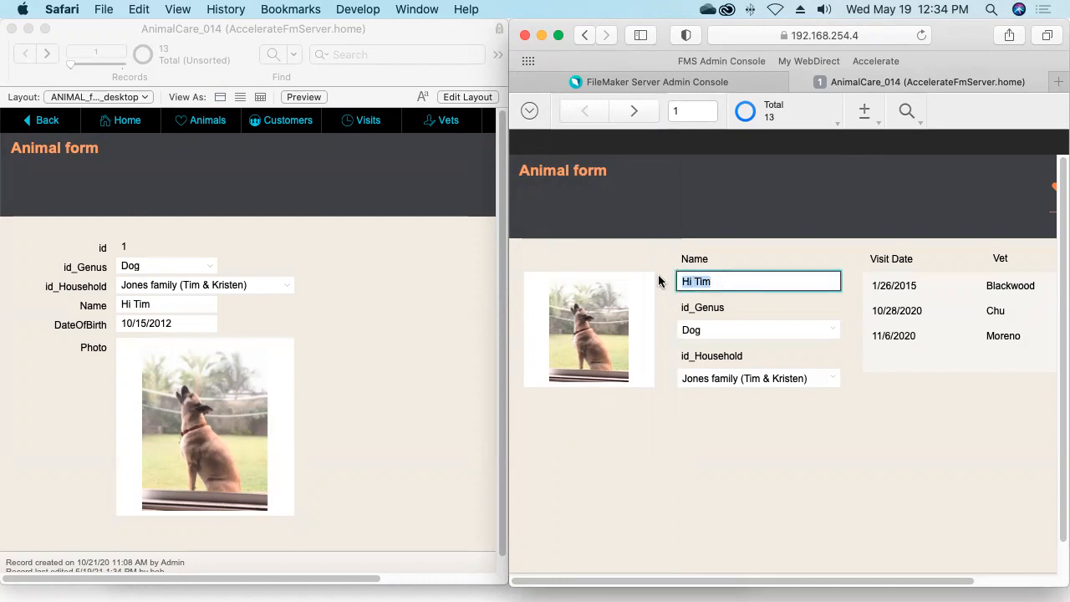
pyautogui.write('Hazel')
pyautogui.click(733, 462)
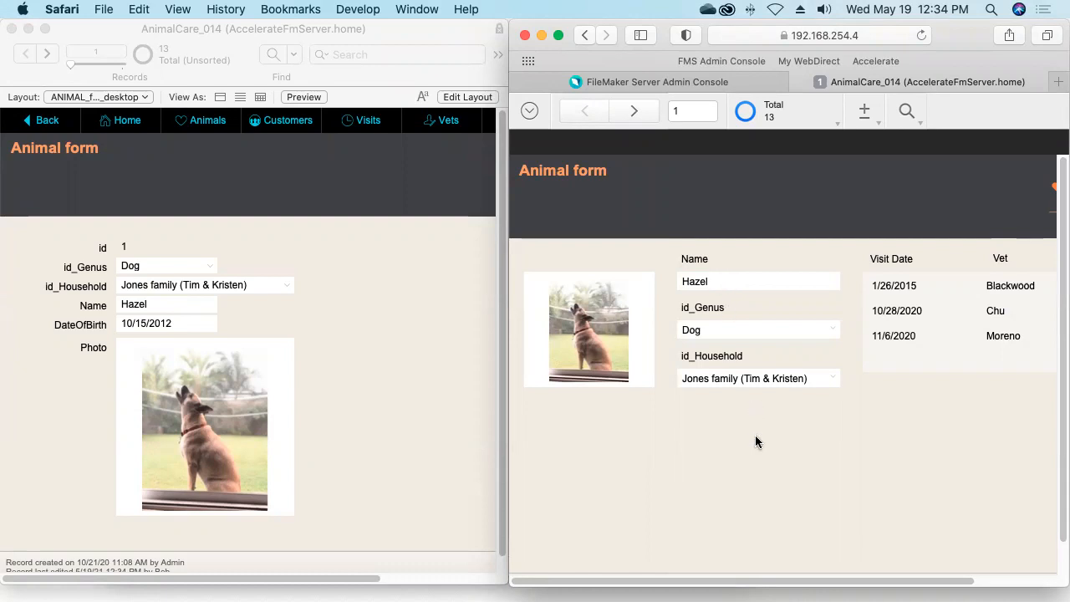
# Append 'nut' so the name reads 'Hazelnut' and commit the change
pyautogui.click(719, 281)
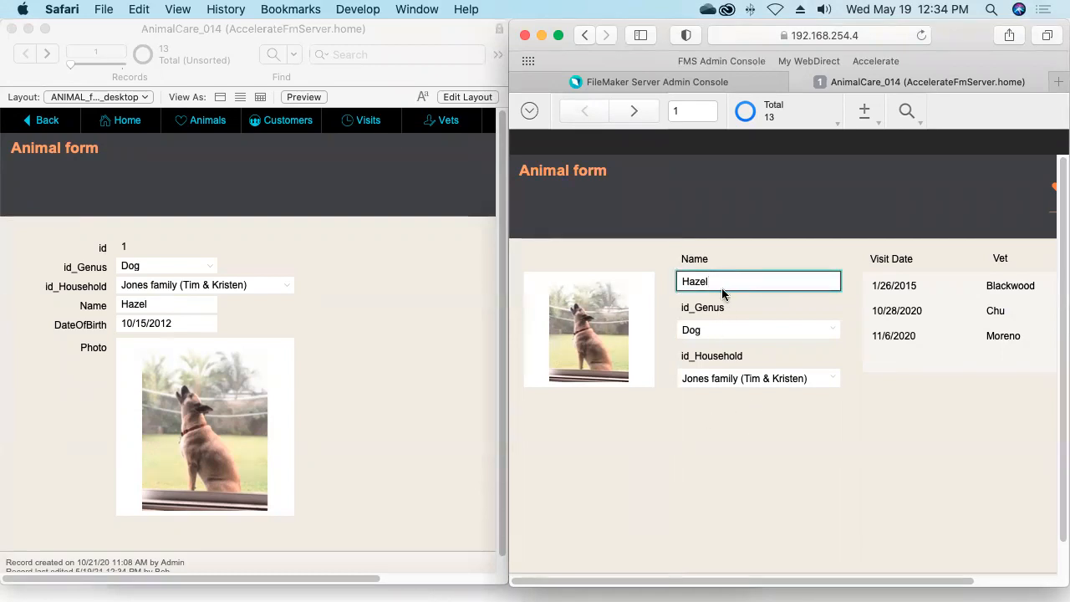
pyautogui.write('nut')
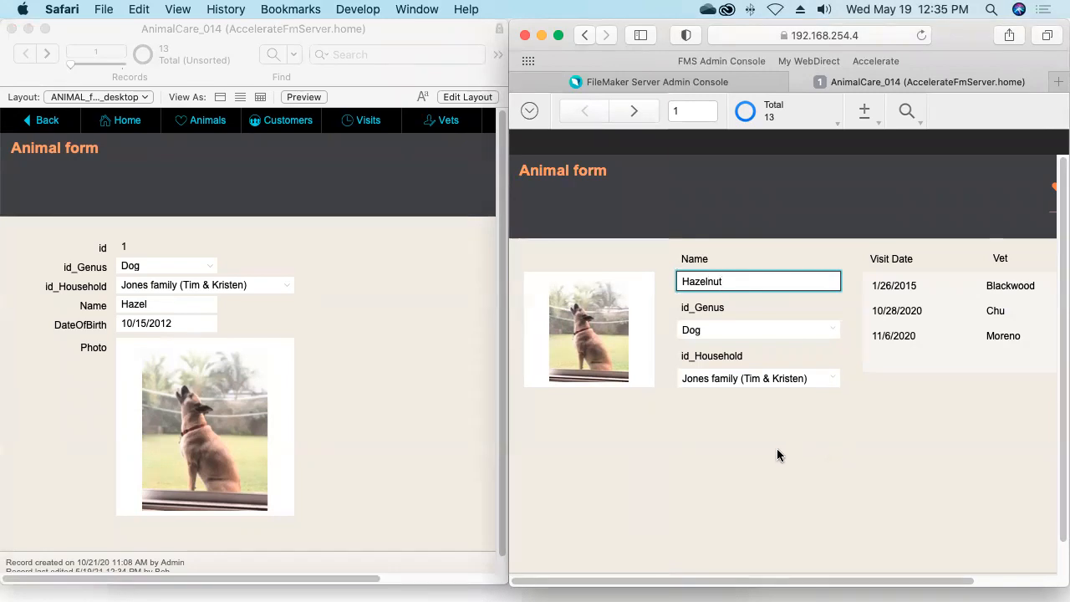
pyautogui.click(738, 445)
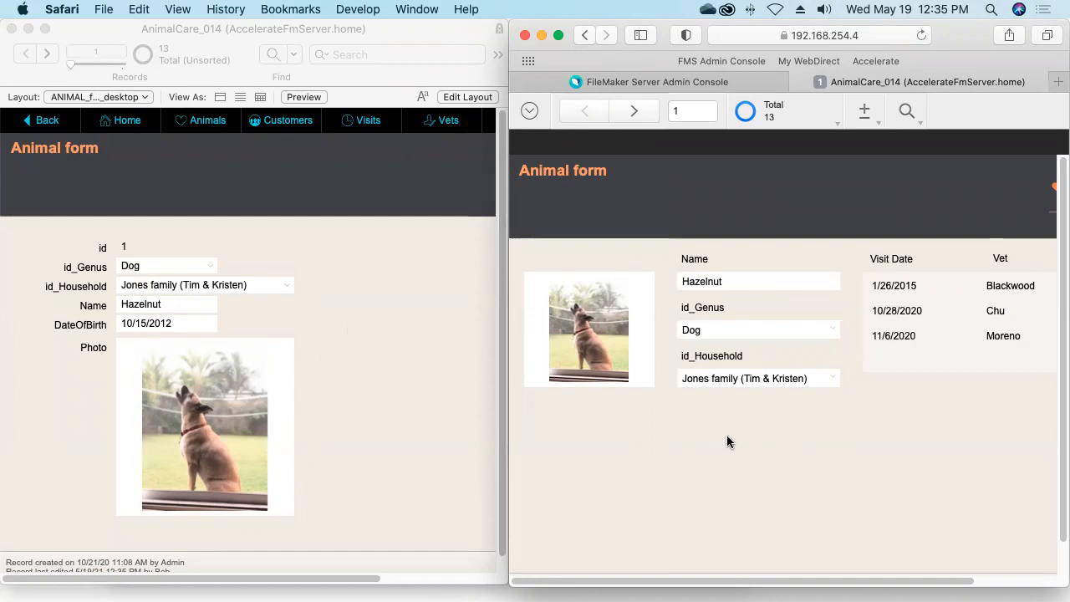
pyautogui.click(866, 113)
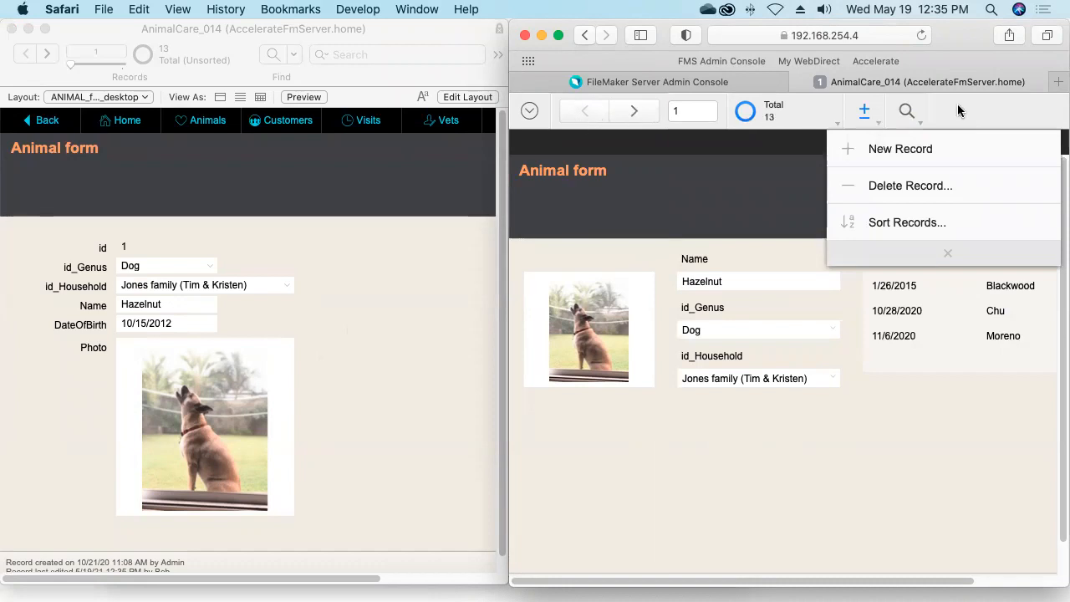
# Create a new animal record and drop dog.jpg from Finder into its photo container
pyautogui.click(886, 150)
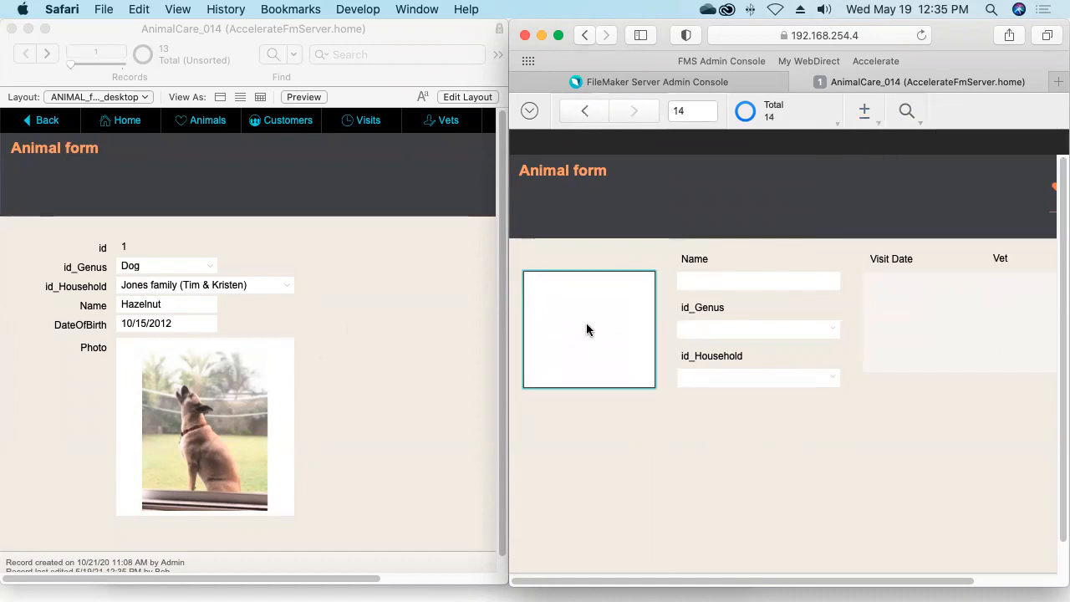
pyautogui.moveTo(947, 35); pyautogui.dragTo(870, 35)
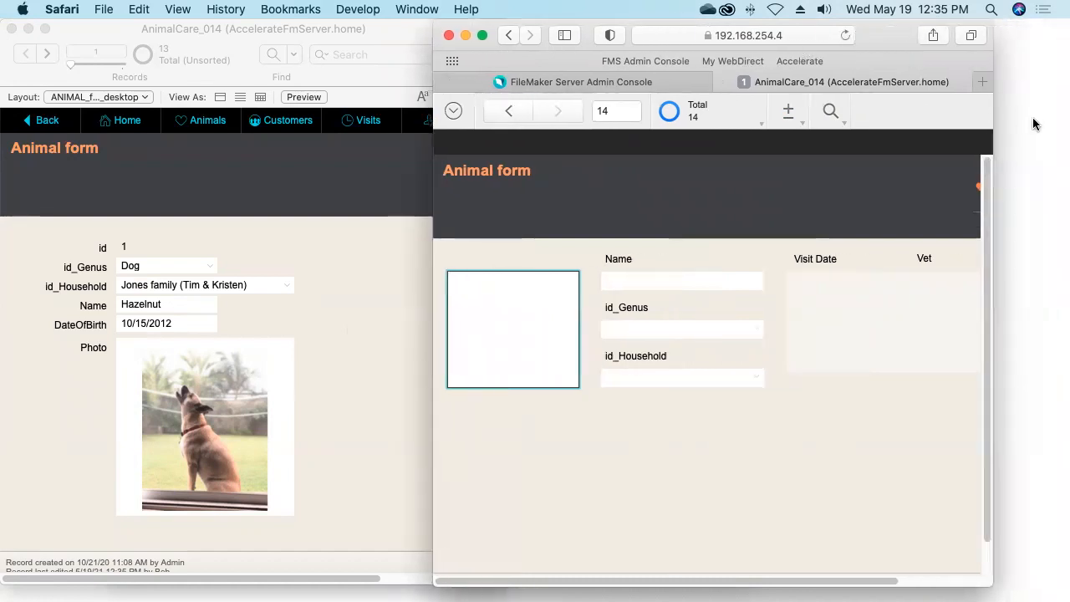
pyautogui.press('super+Tab')
pyautogui.press('super+Tab')
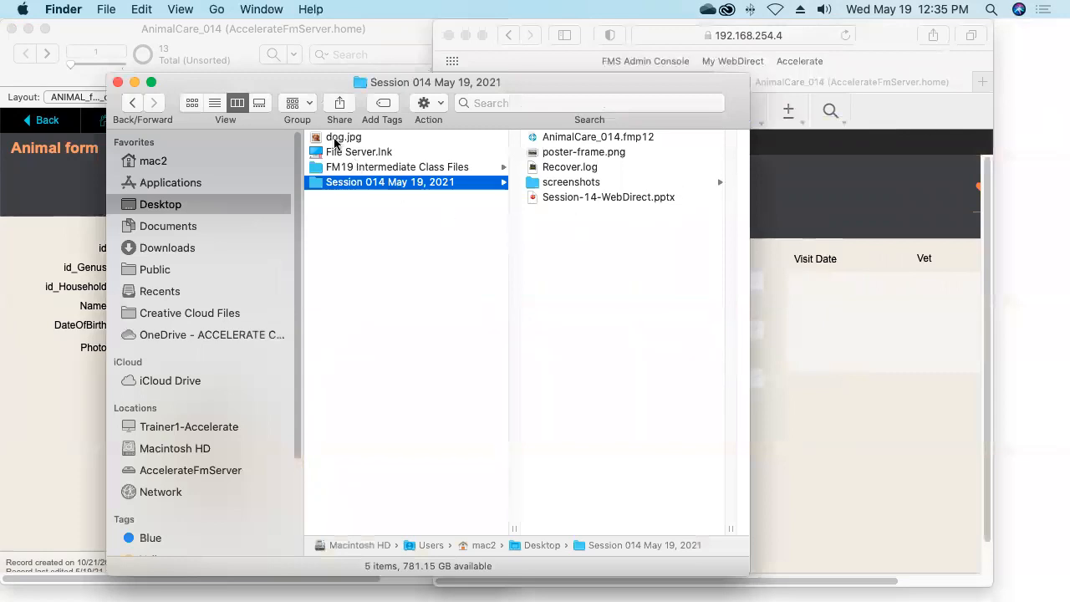
pyautogui.moveTo(313, 89); pyautogui.dragTo(787, 274)
pyautogui.moveTo(788, 323); pyautogui.dragTo(506, 319)
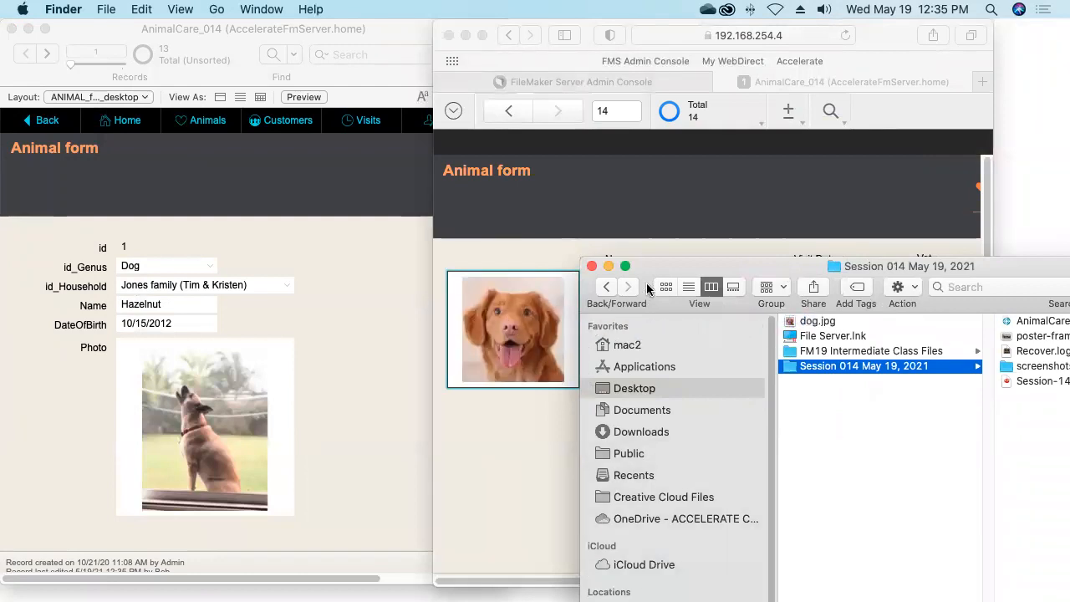
pyautogui.moveTo(660, 264); pyautogui.dragTo(473, 99)
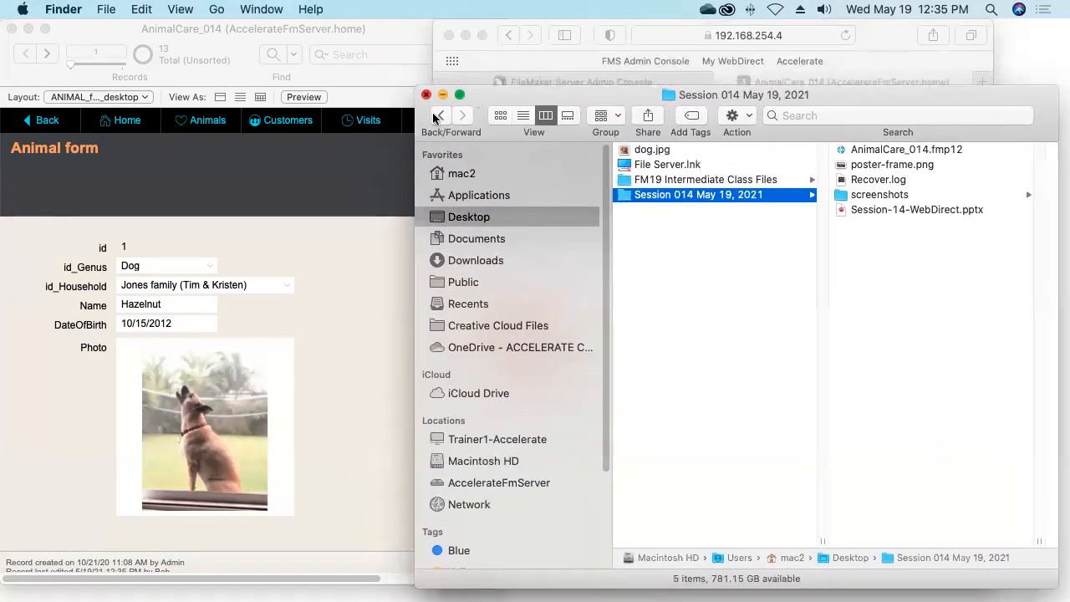
pyautogui.click(425, 99)
pyautogui.click(547, 458)
# Name the new animal Red, set its genus to Dog, and assign the second listed household
pyautogui.click(640, 281)
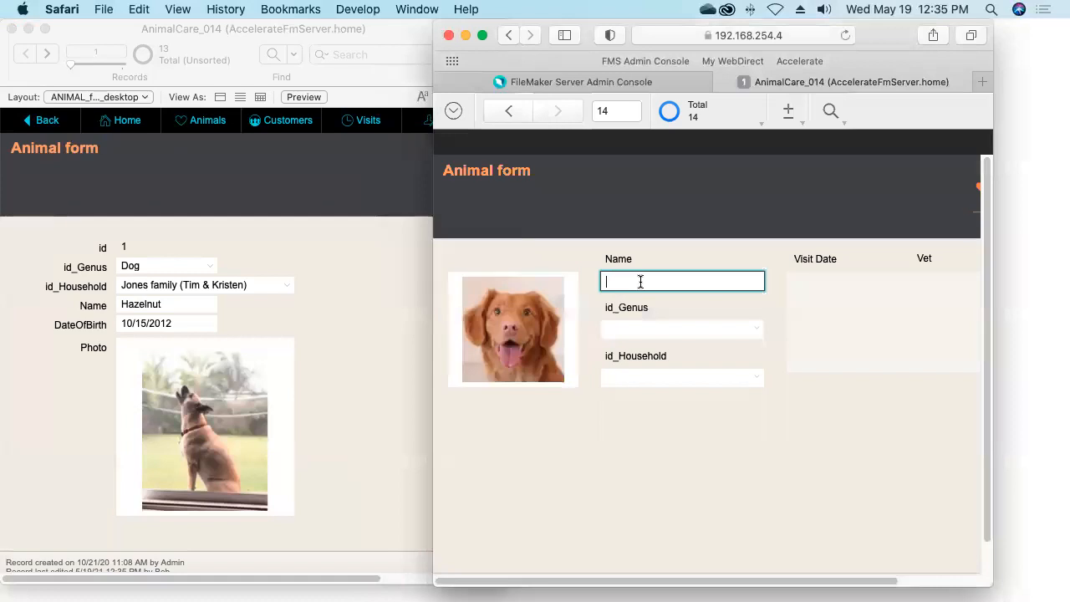
pyautogui.write('Red')
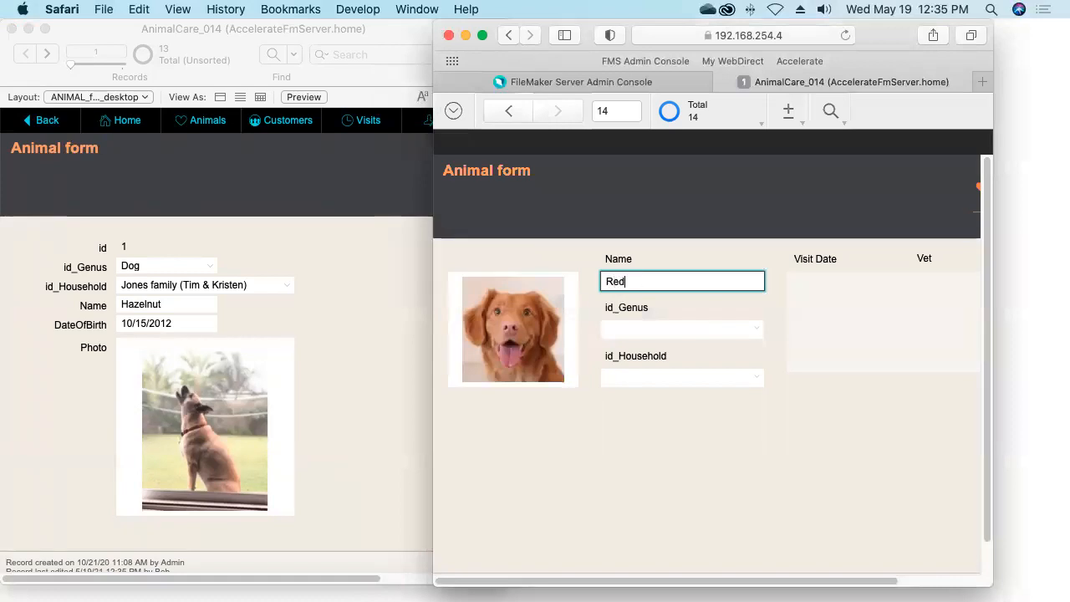
pyautogui.click(691, 331)
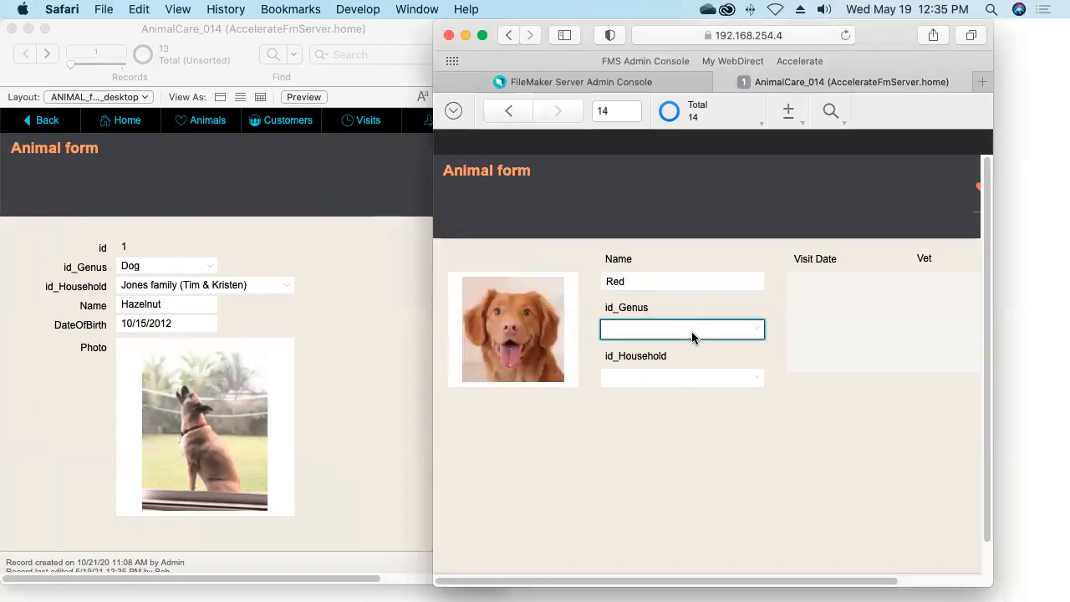
pyautogui.click(618, 392)
pyautogui.click(623, 382)
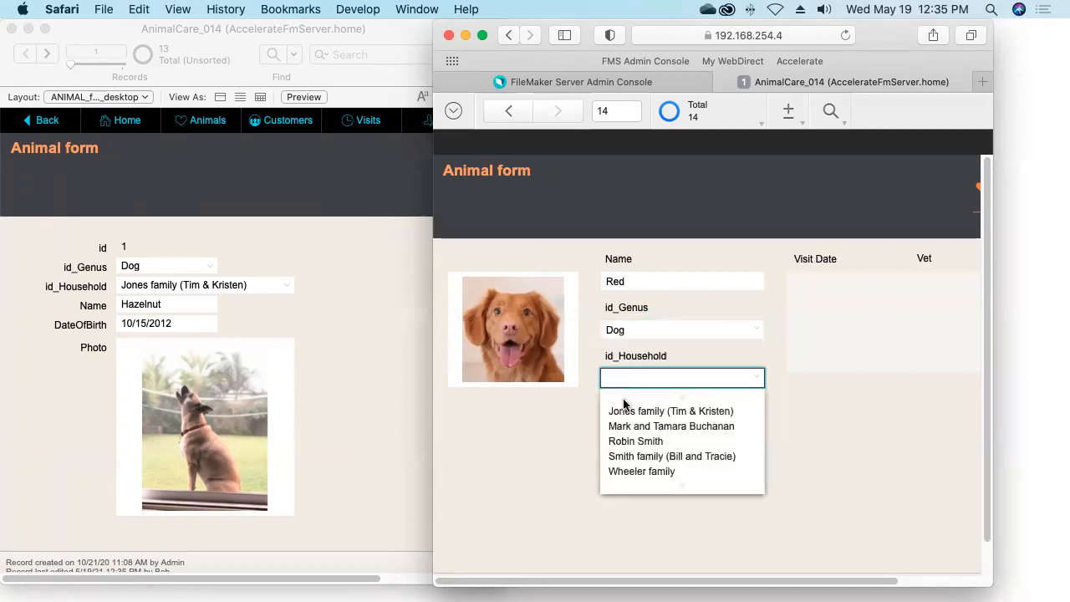
pyautogui.click(623, 429)
pyautogui.click(565, 450)
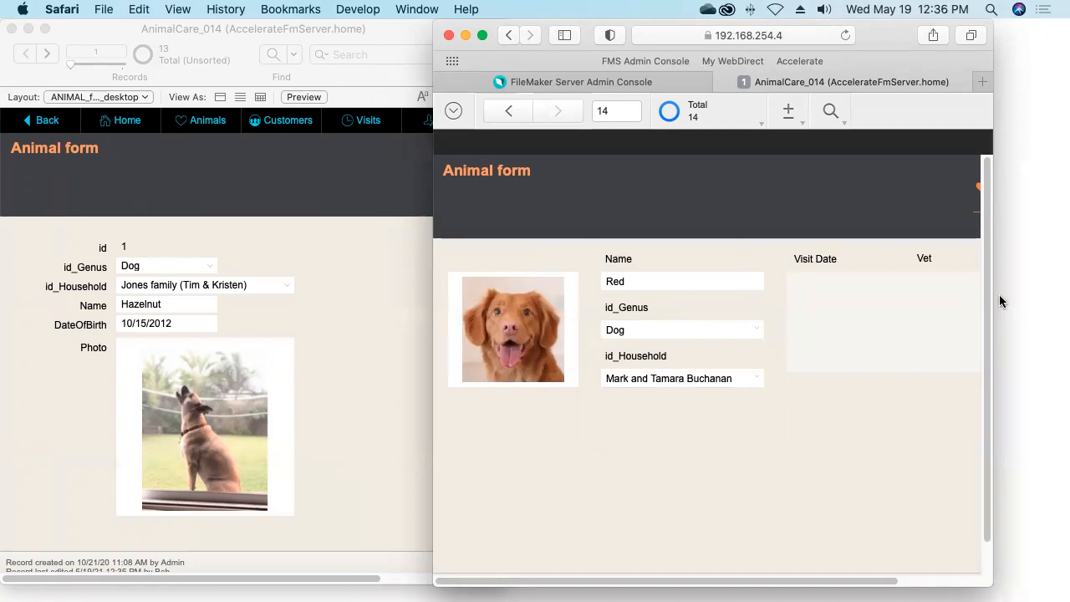
pyautogui.moveTo(996, 302); pyautogui.dragTo(1066, 311)
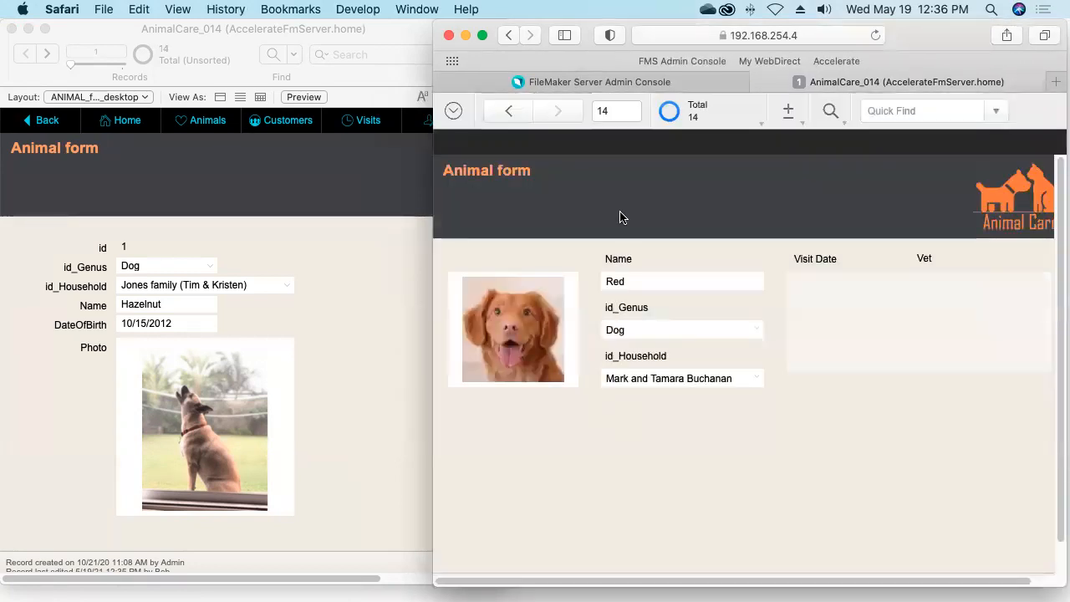
# Sort the 14 animal records by Name in ascending order
pyautogui.click(830, 112)
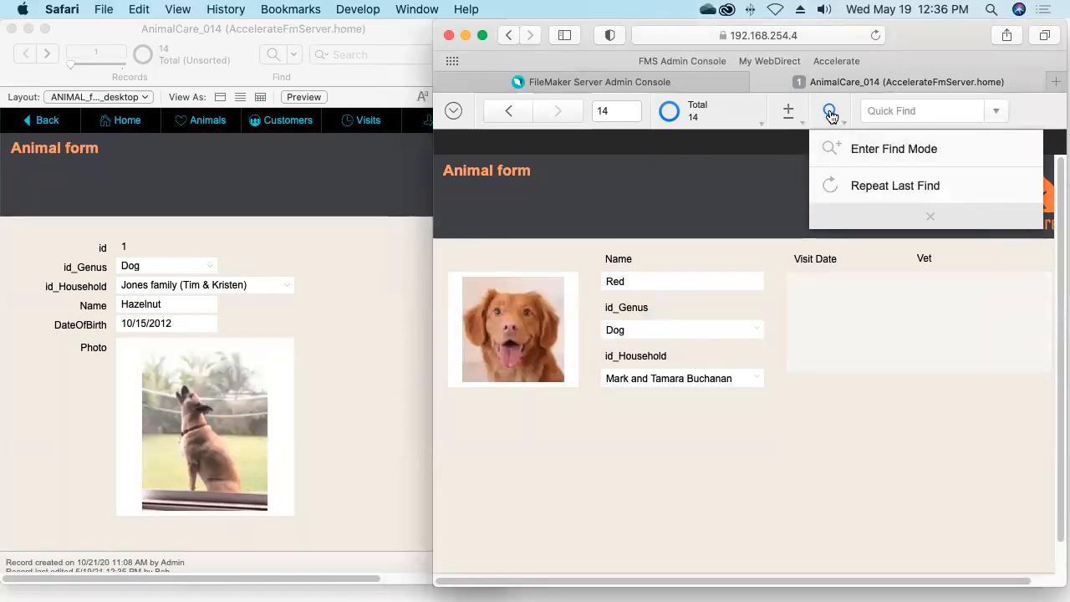
pyautogui.click(829, 112)
pyautogui.moveTo(432, 215); pyautogui.dragTo(255, 217)
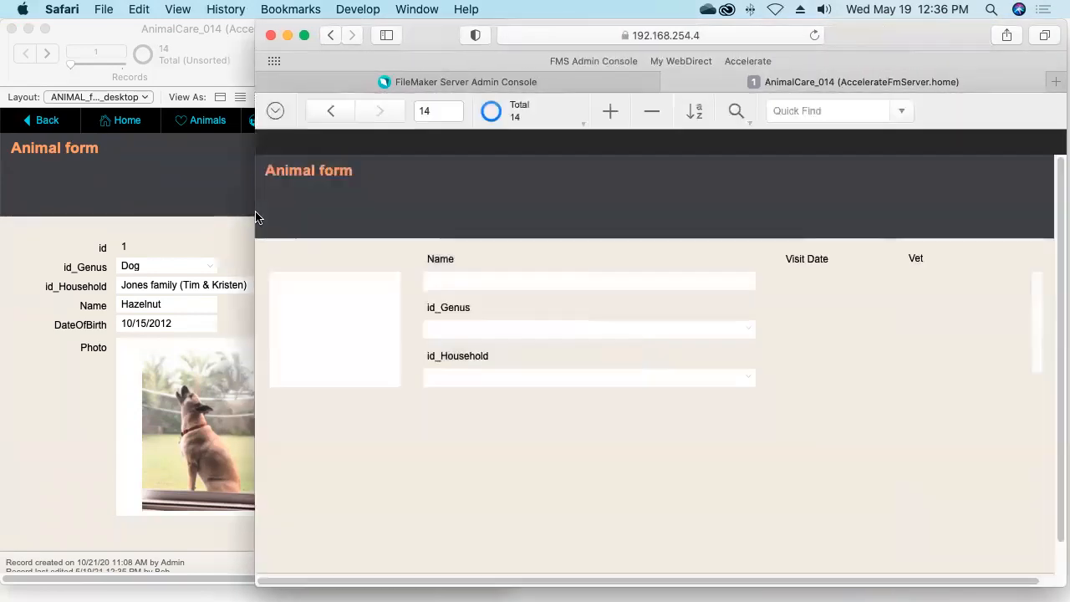
pyautogui.click(696, 113)
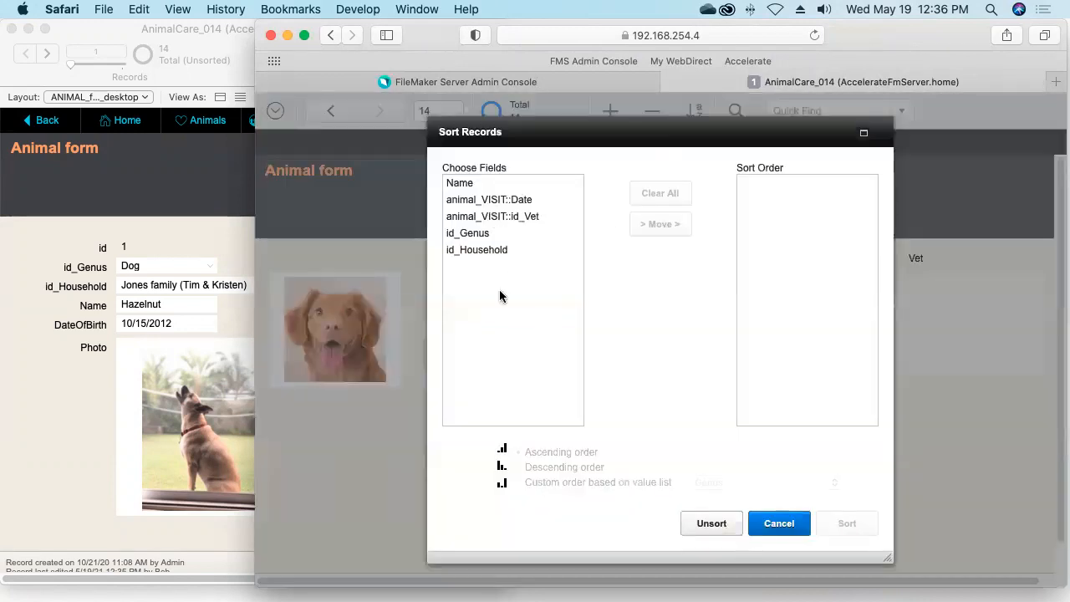
pyautogui.click(461, 184)
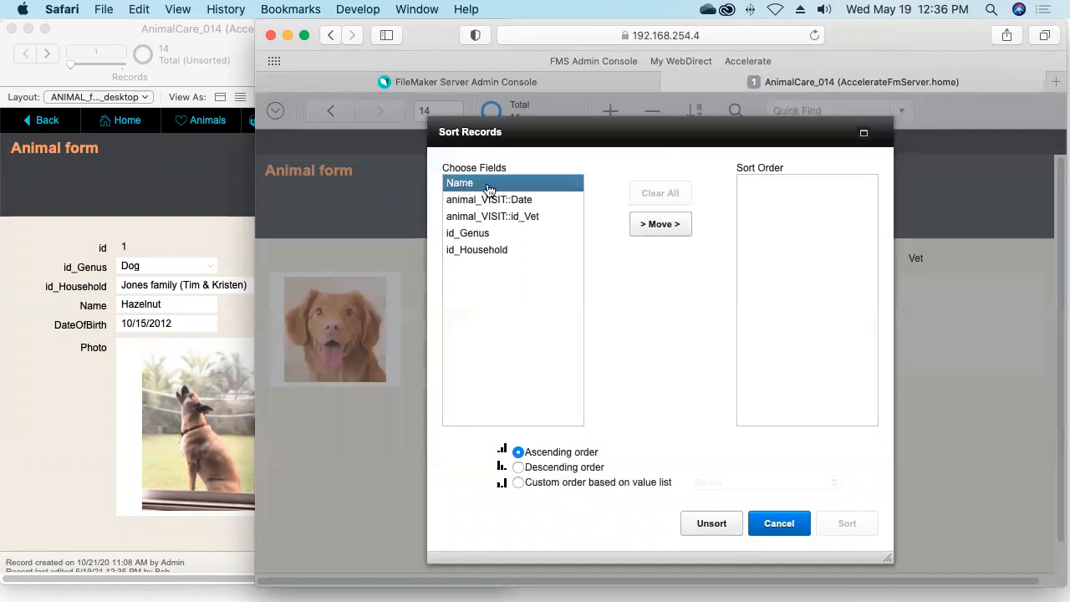
pyautogui.click(659, 224)
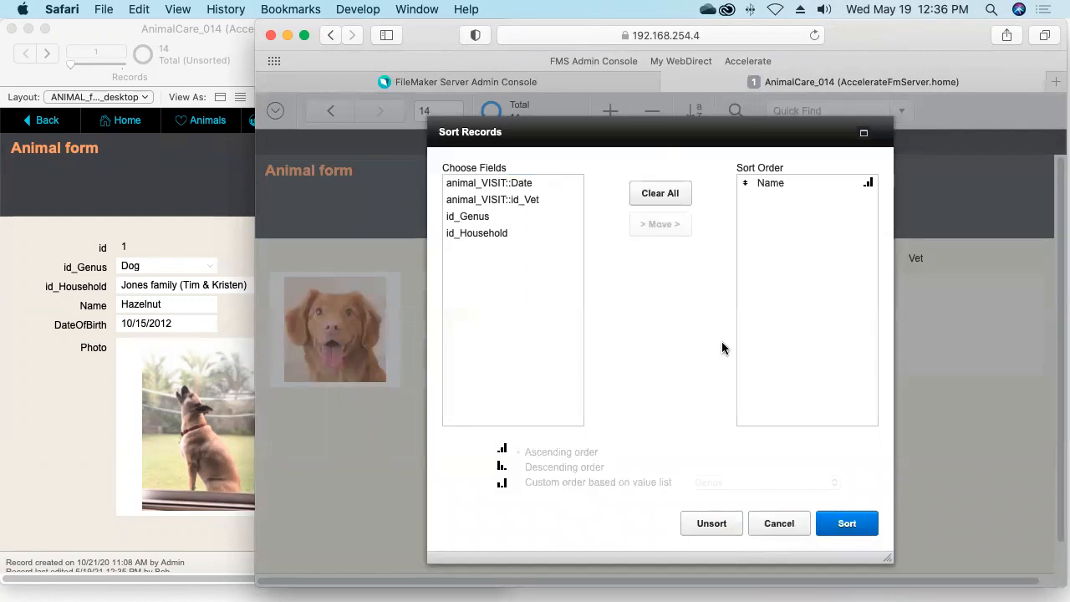
pyautogui.click(836, 523)
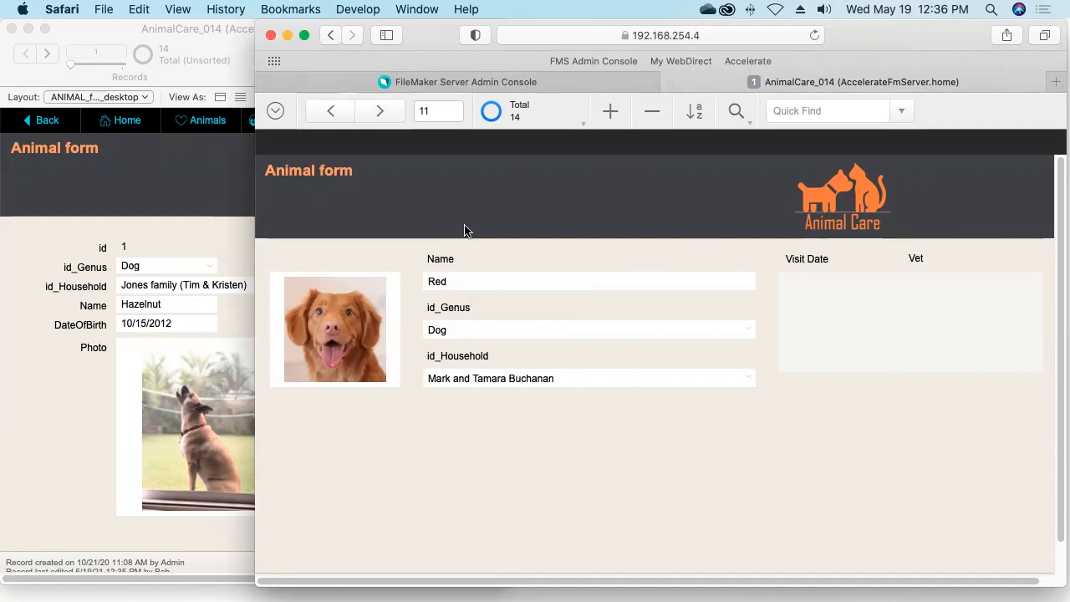
# Close AnimalCare_014 from the WebDirect menu and switch back to PowerPoint
pyautogui.click(276, 113)
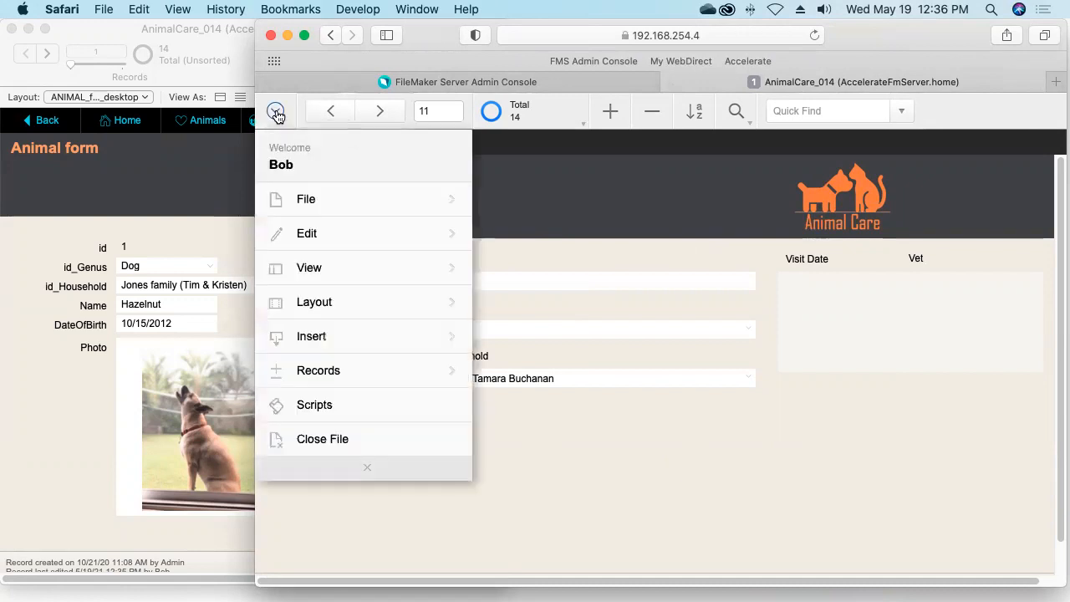
pyautogui.click(323, 440)
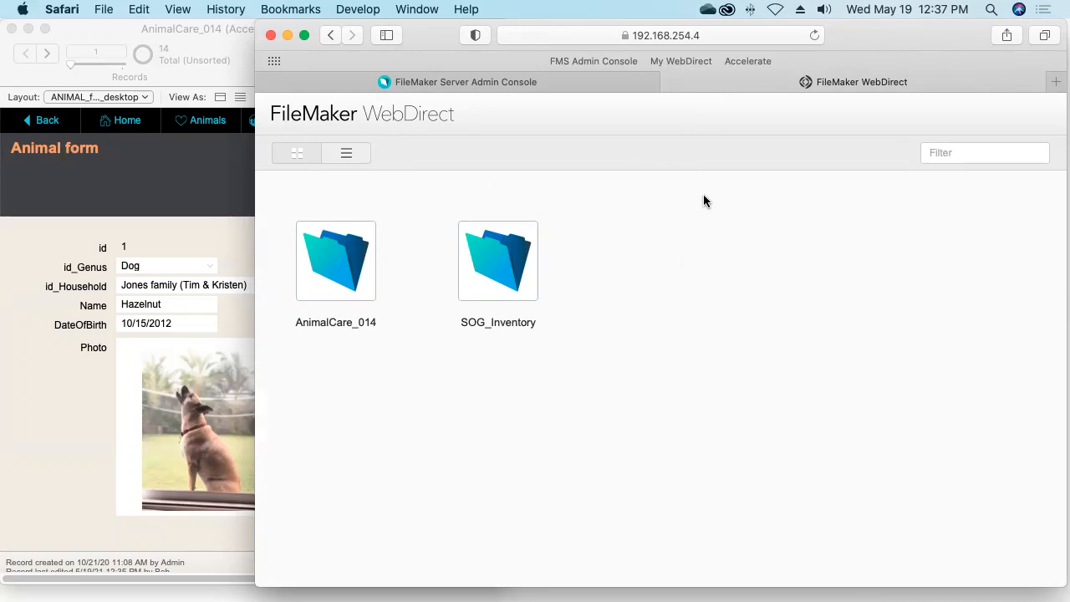
pyautogui.press('super+Tab')
pyautogui.press('super+Tab')
pyautogui.press('super+Tab')
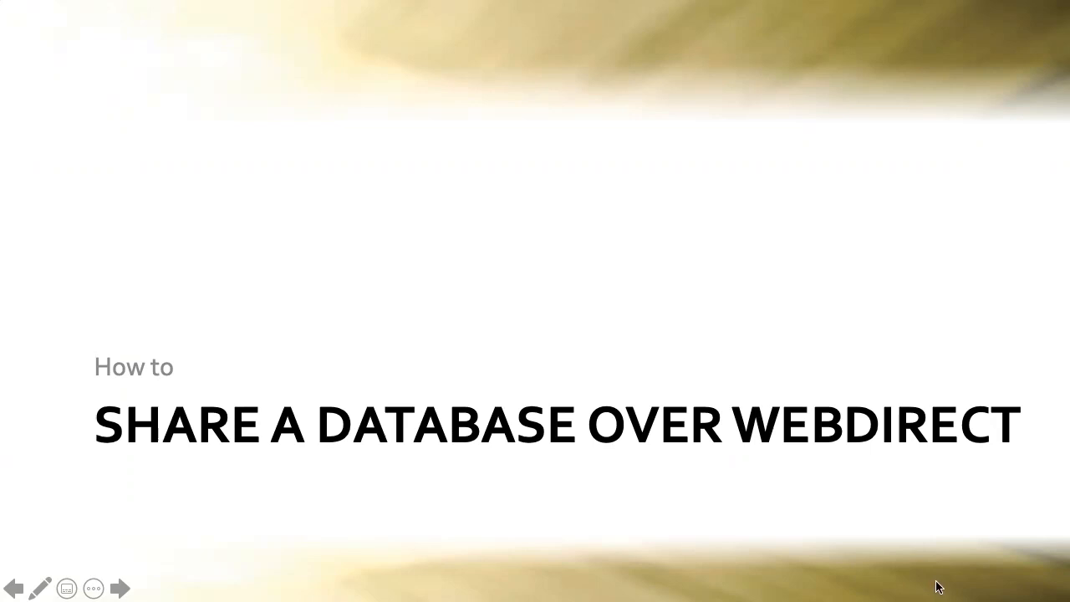
# Advance the slideshow to the 'What Does Not Work in WebDirect?' slide
pyautogui.press('Right')
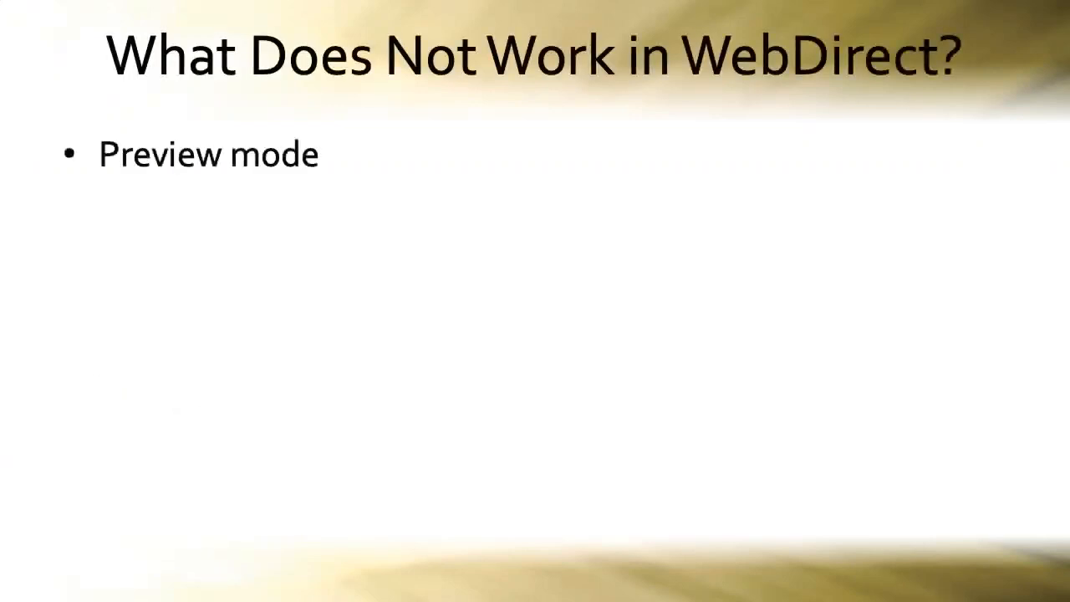